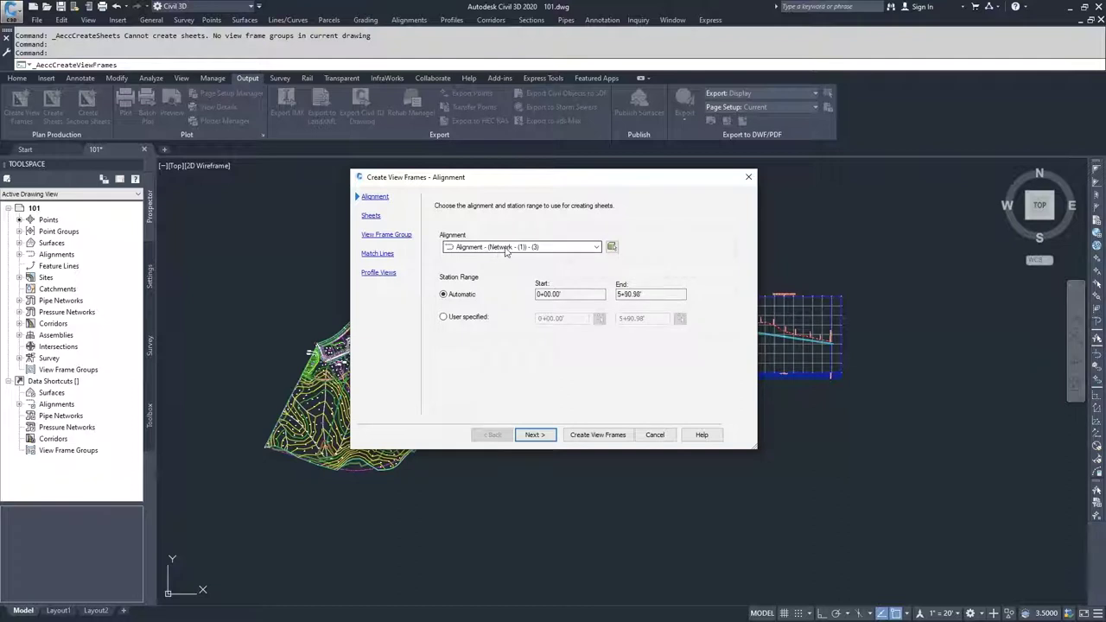
- Choose Dev-Align as the alignment for the view frames, keeping the automatic station range
click(508, 250)
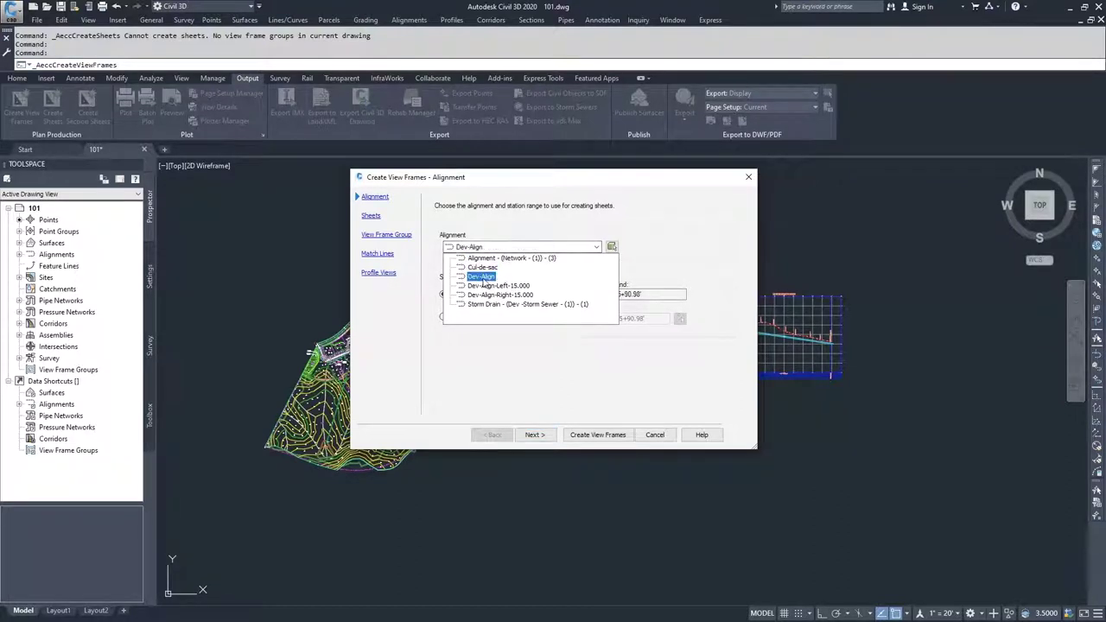
click(483, 277)
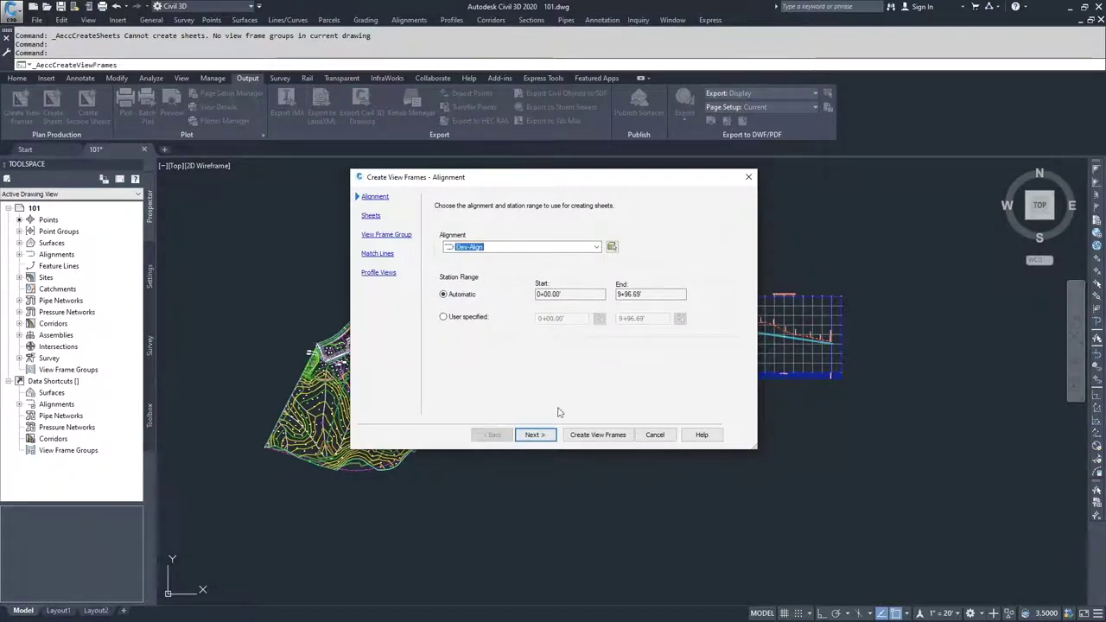
click(535, 435)
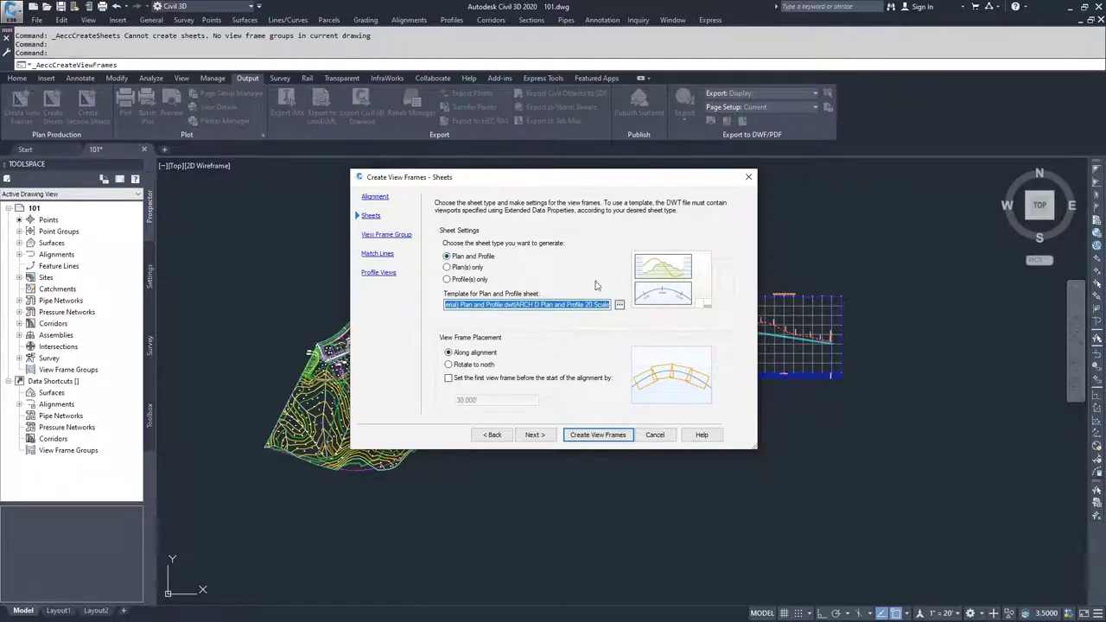
- Set the sheet type to generate to Plan(s) only
click(447, 268)
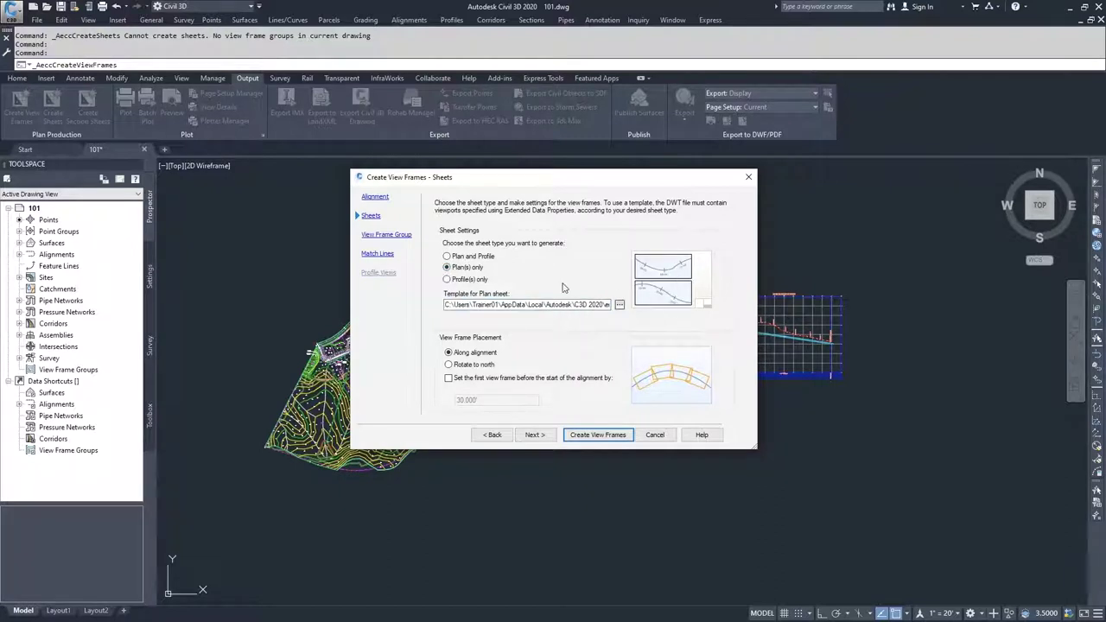
click(448, 280)
click(447, 267)
- Check the plan sheet template path and confirm the ARCH D Plan Only 20 Scale layout for new sheets
drag(450, 304, 592, 308)
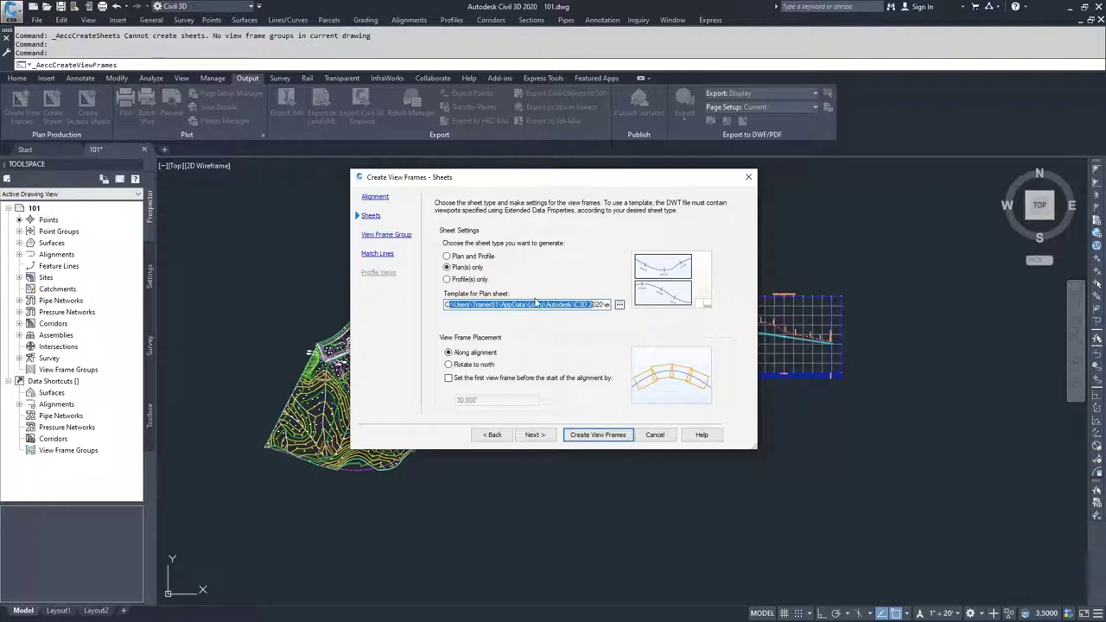
click(565, 308)
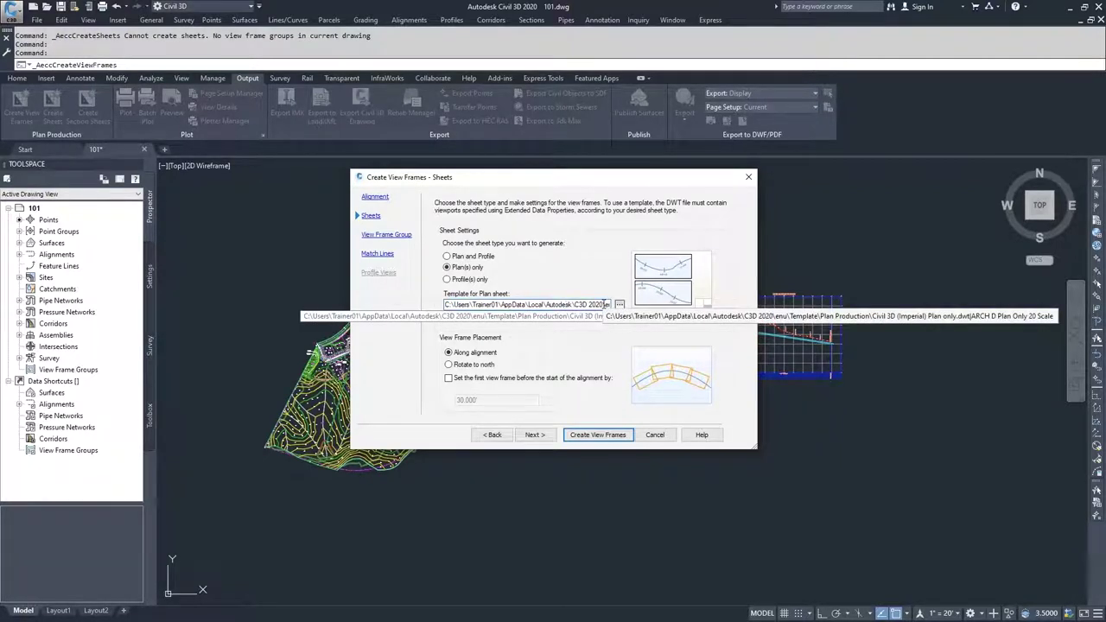
drag(604, 305, 580, 306)
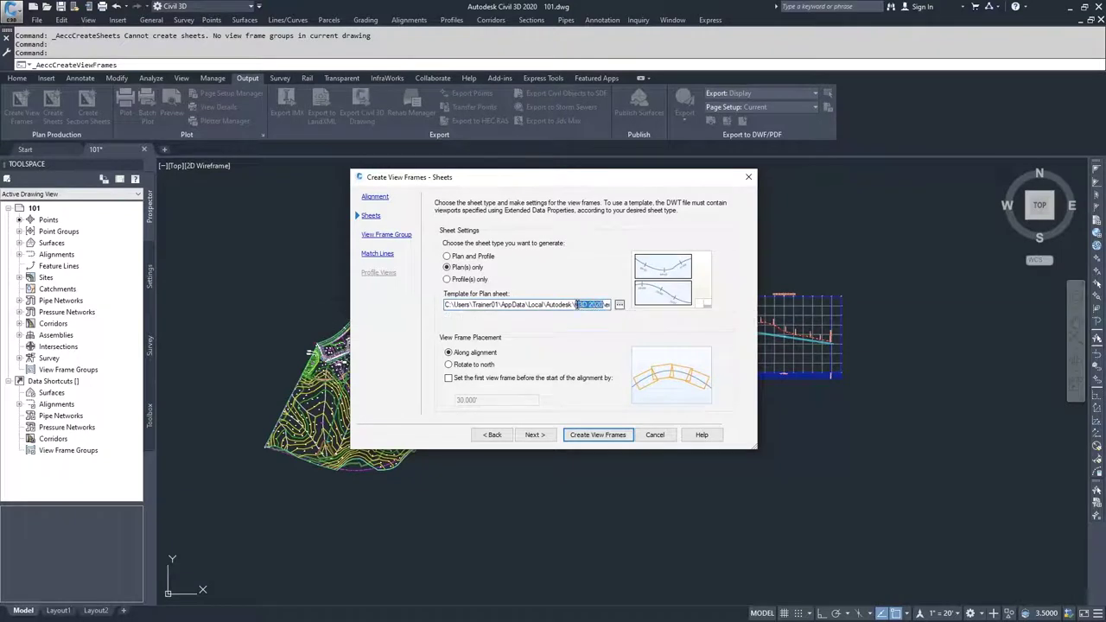
drag(572, 306, 621, 305)
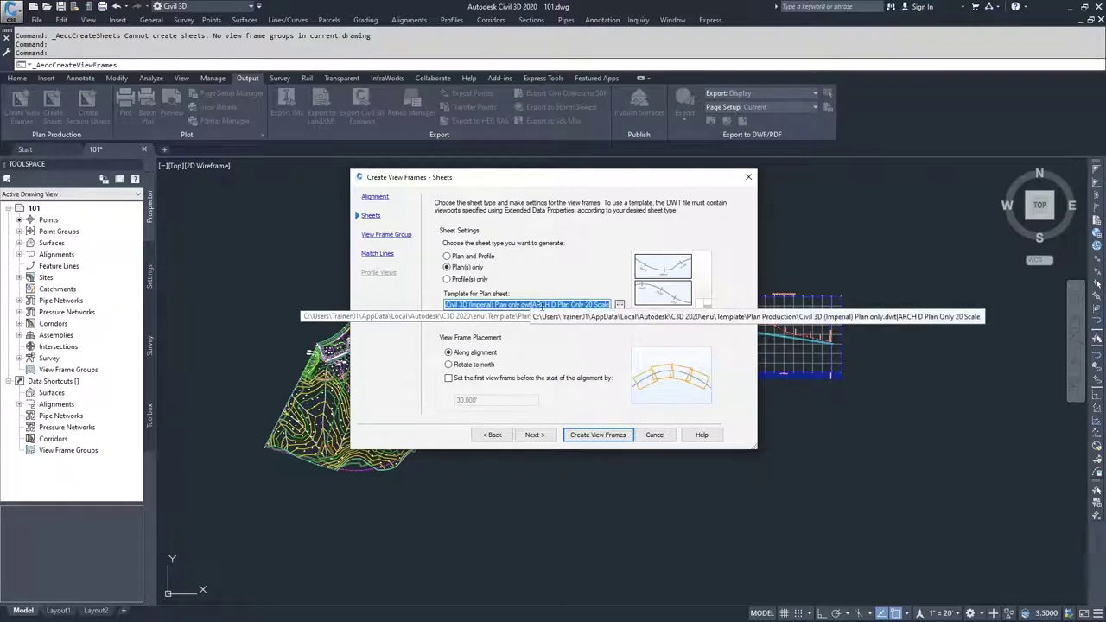
click(619, 305)
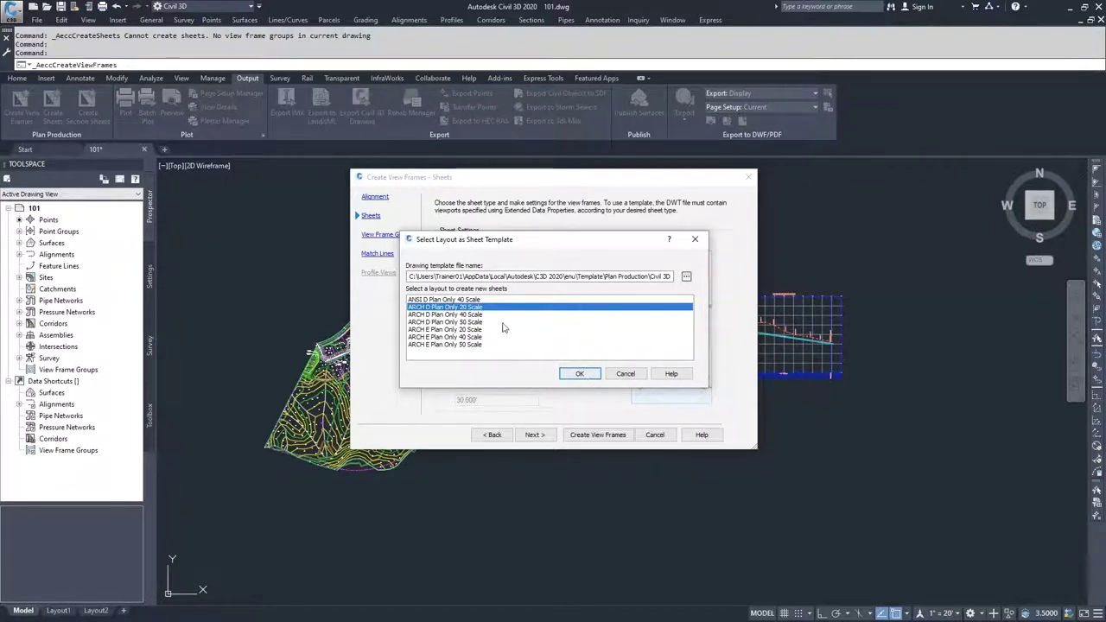
click(578, 373)
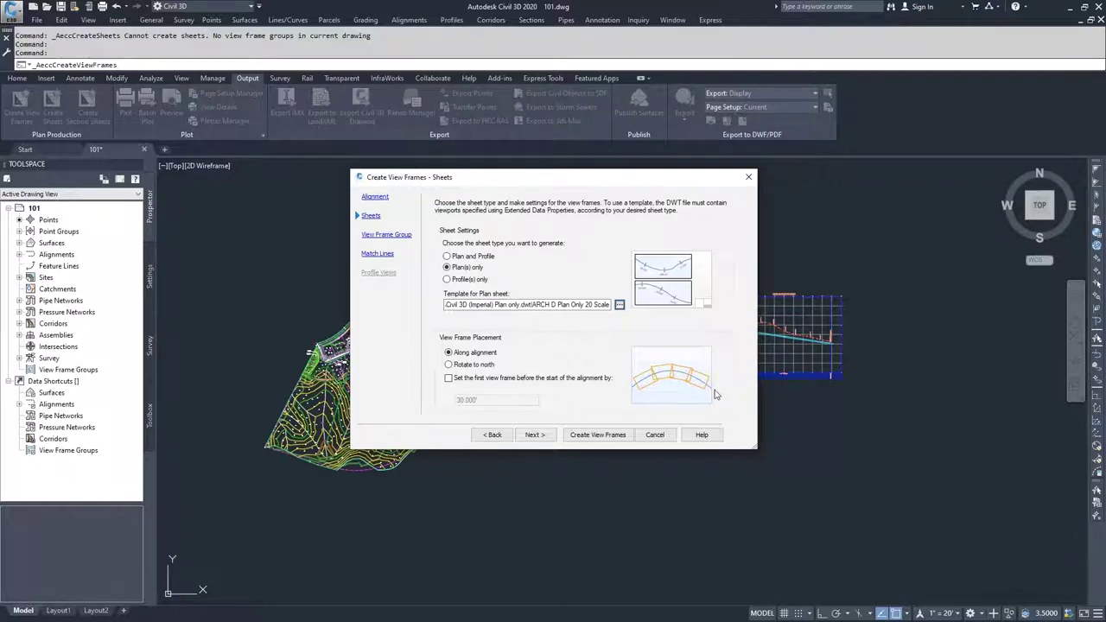
- Keep view frame placement along the alignment, with no first-frame offset before its start, and proceed to the view frame group settings
click(448, 365)
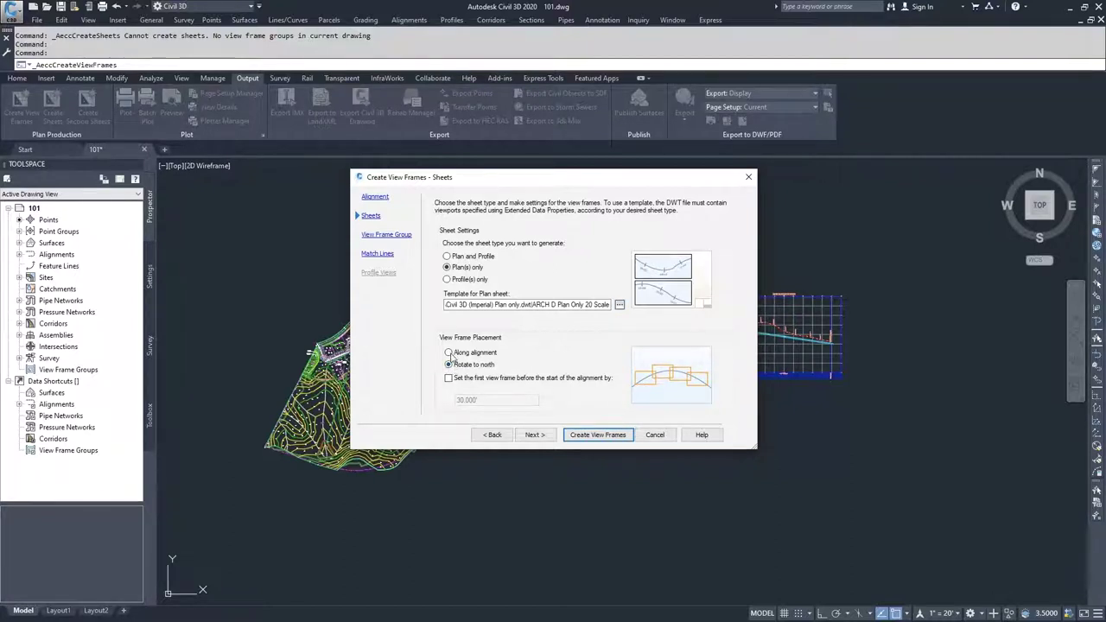
click(448, 353)
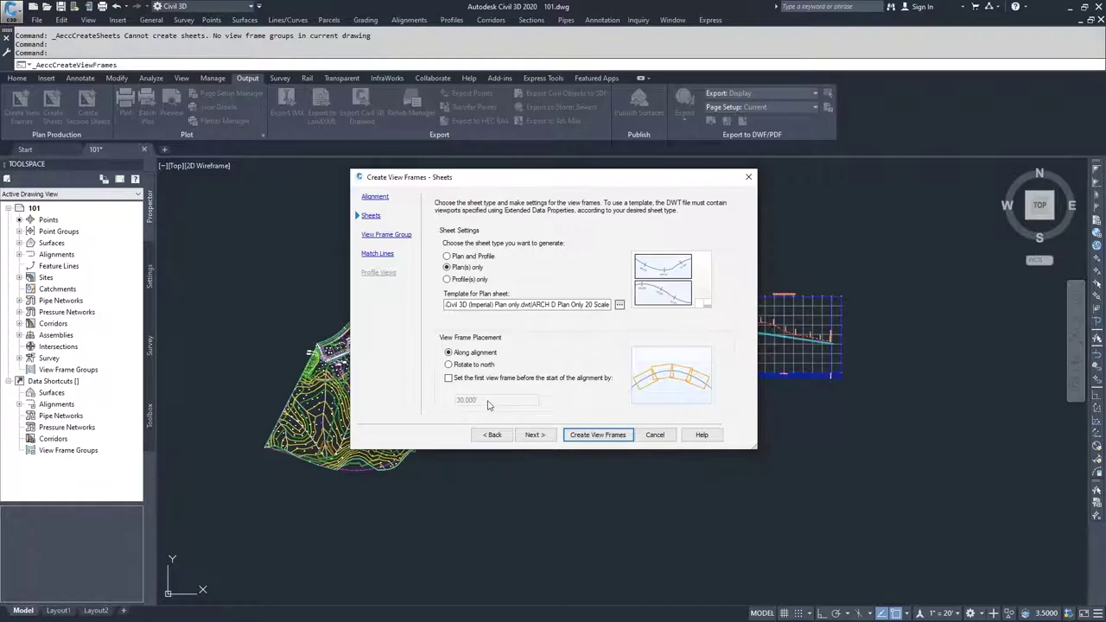
click(448, 379)
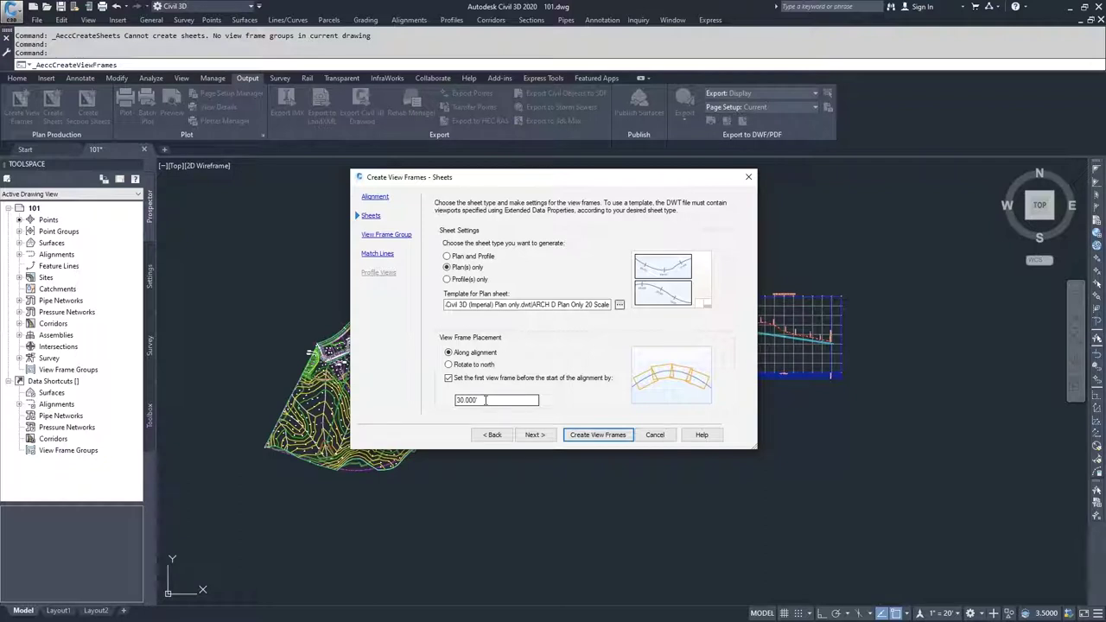
click(449, 379)
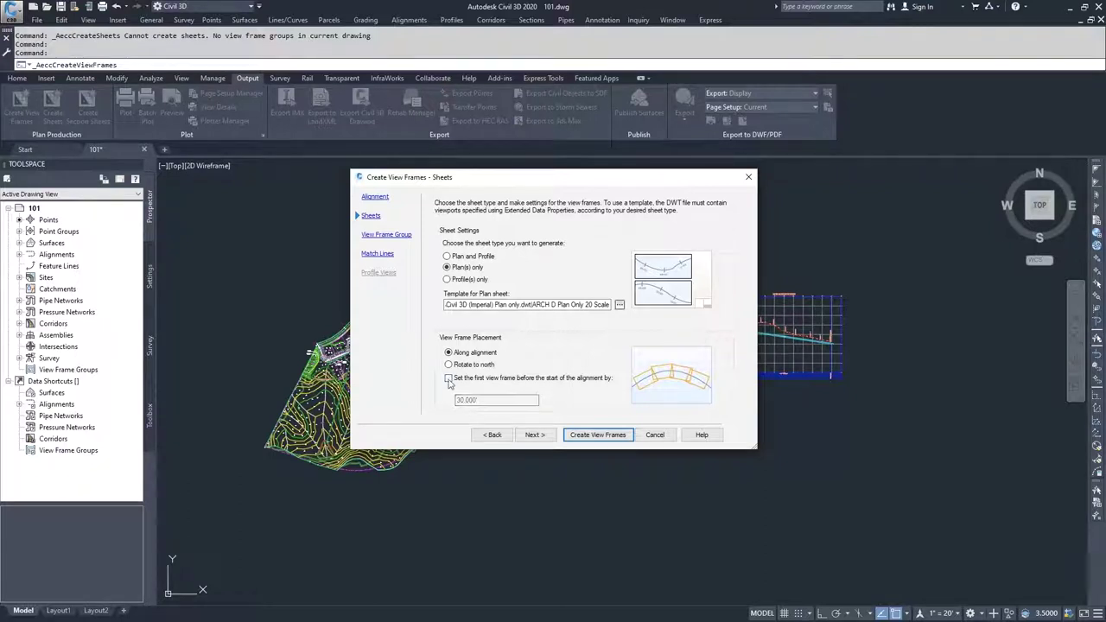
click(534, 435)
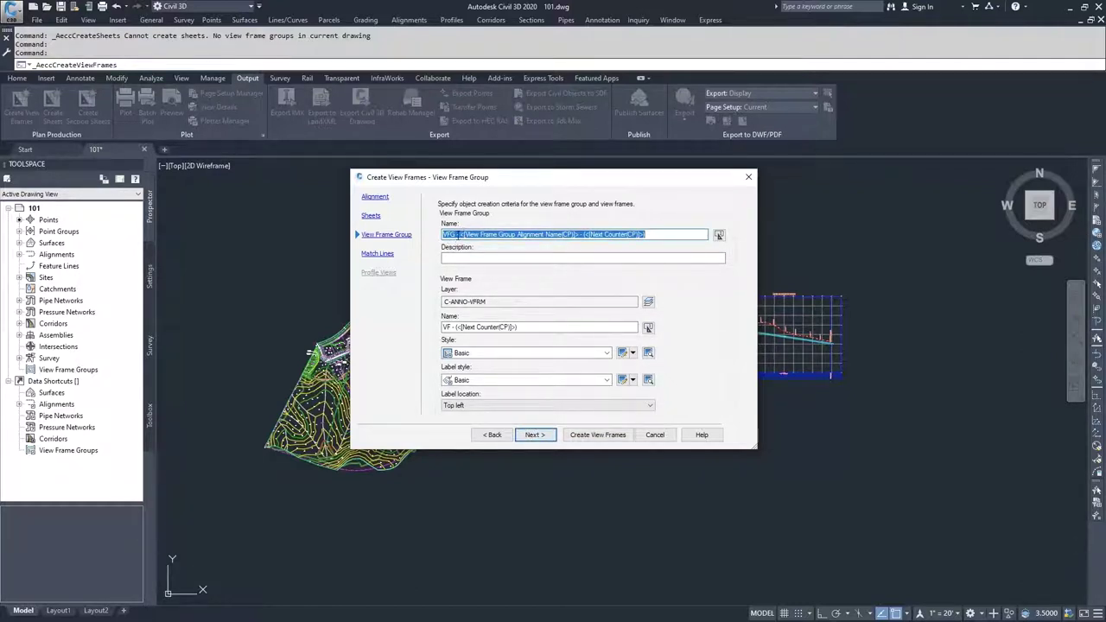
click(445, 234)
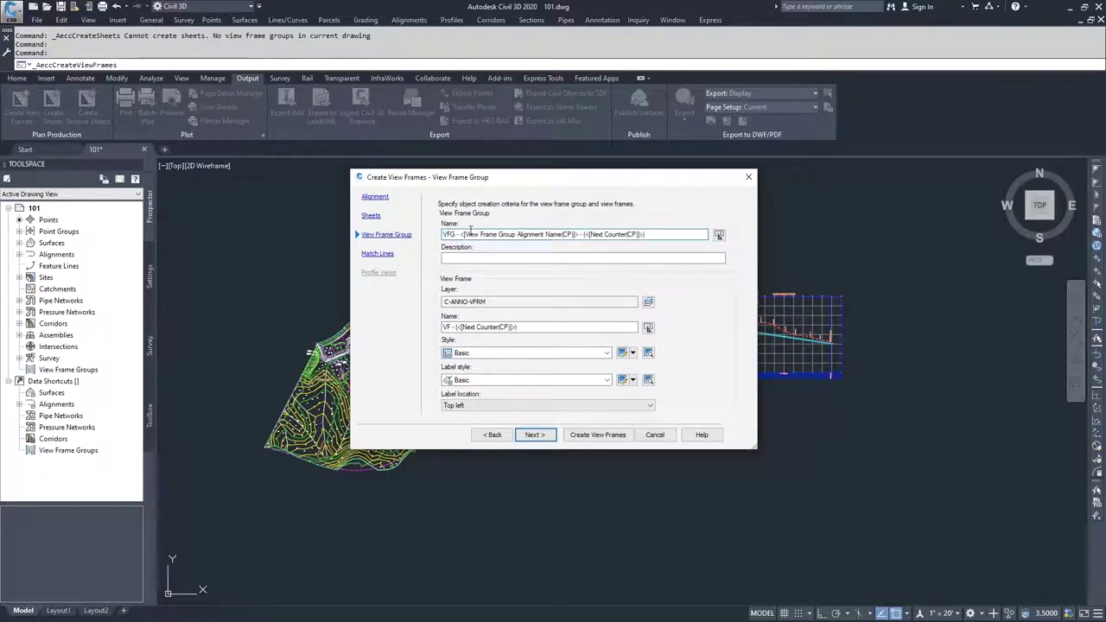
text(Dev)
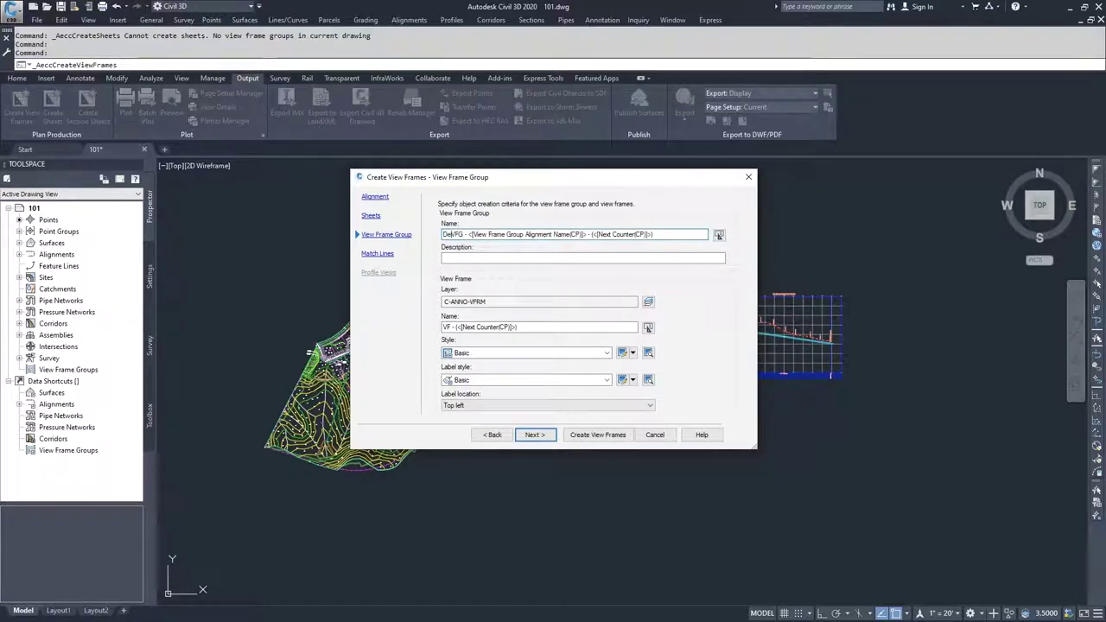
text(-Align)
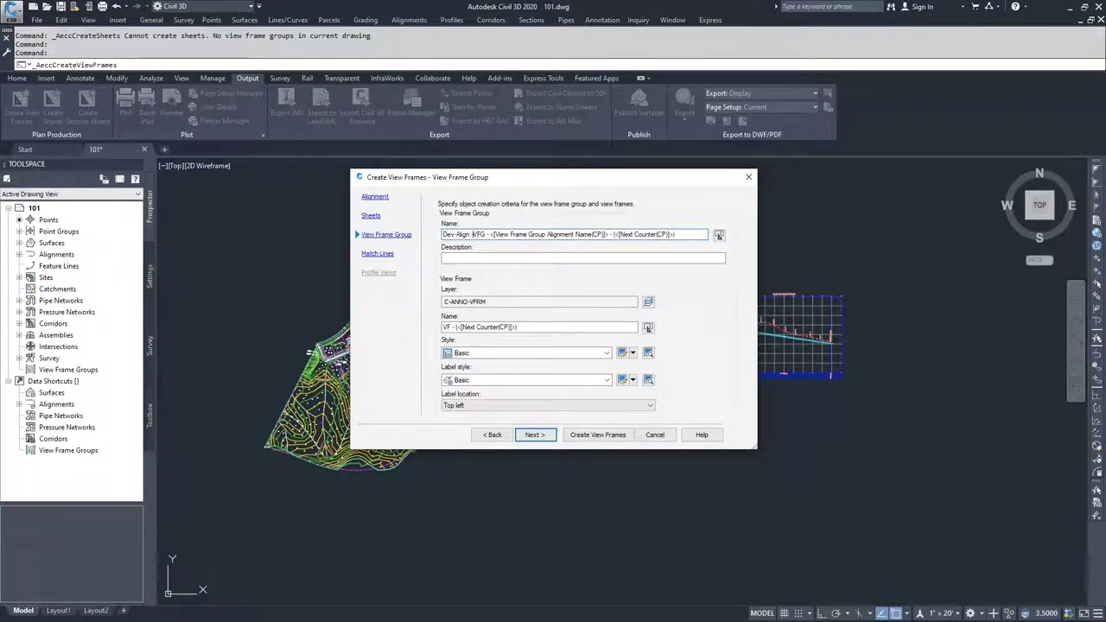
text( -)
click(375, 197)
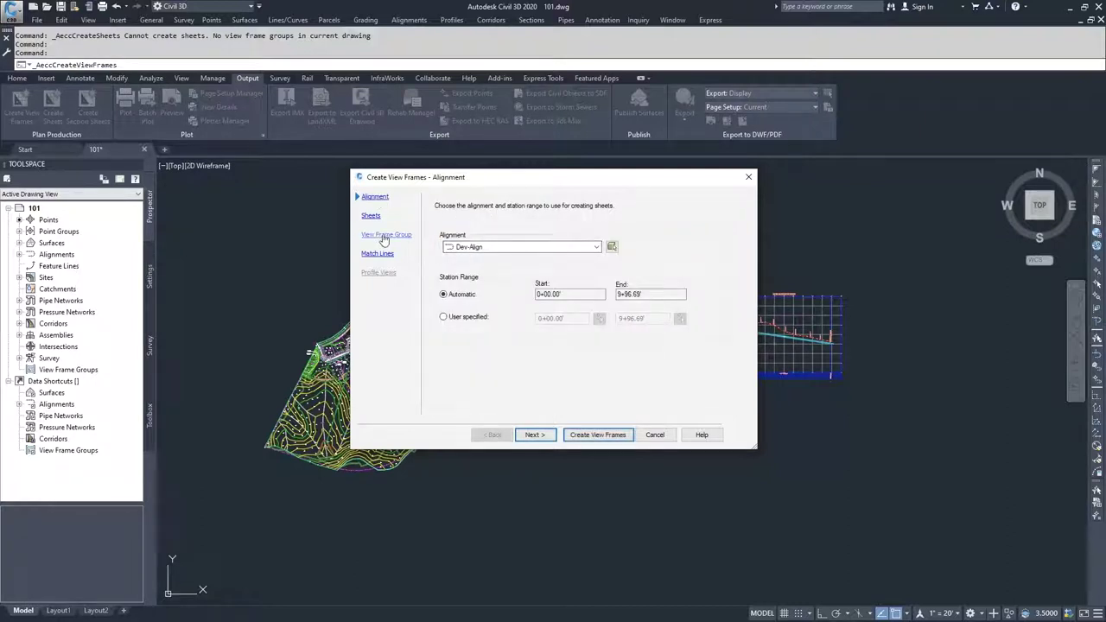
click(386, 236)
click(477, 234)
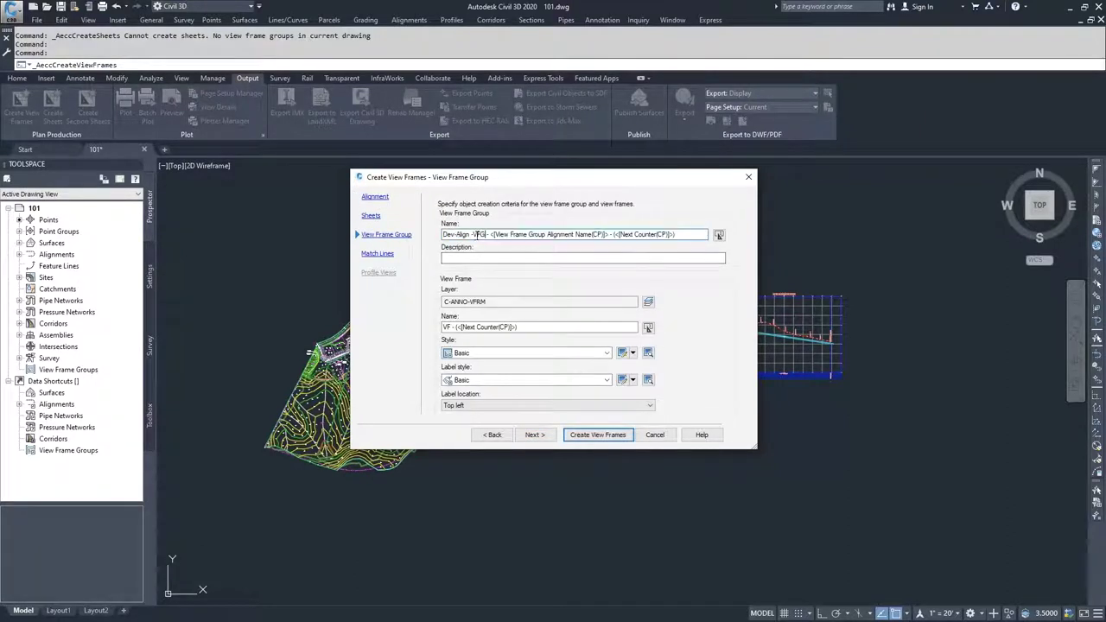
drag(474, 234, 443, 234)
key(Delete)
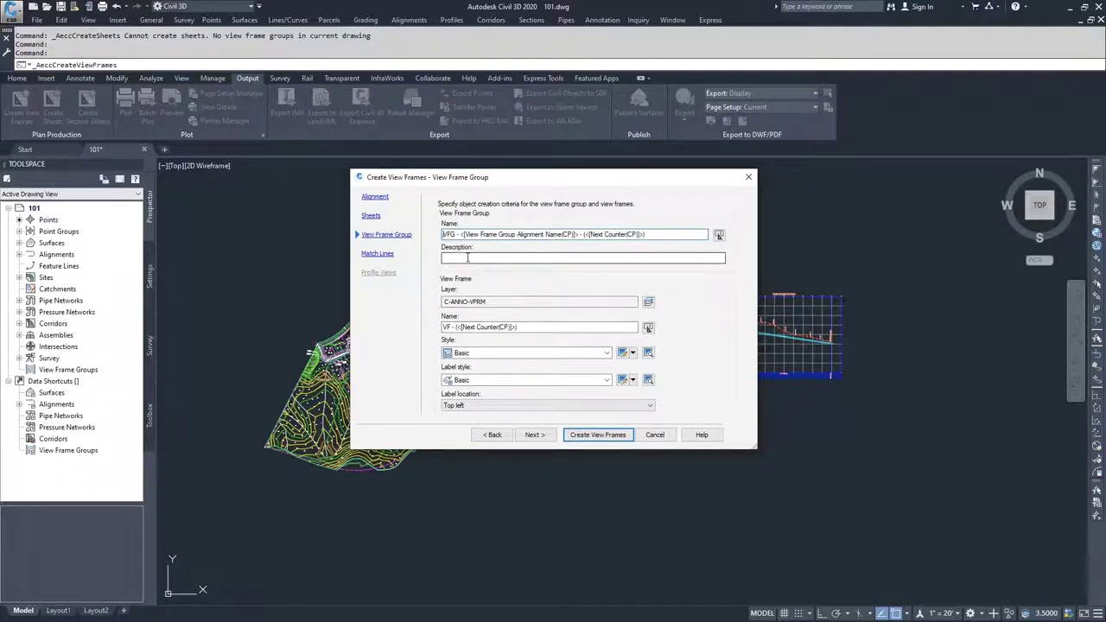
- Prefix the view frame name template with "Dev-Align - ", ahead of VF and the counter
click(456, 327)
key(Home)
text(Dev-Align)
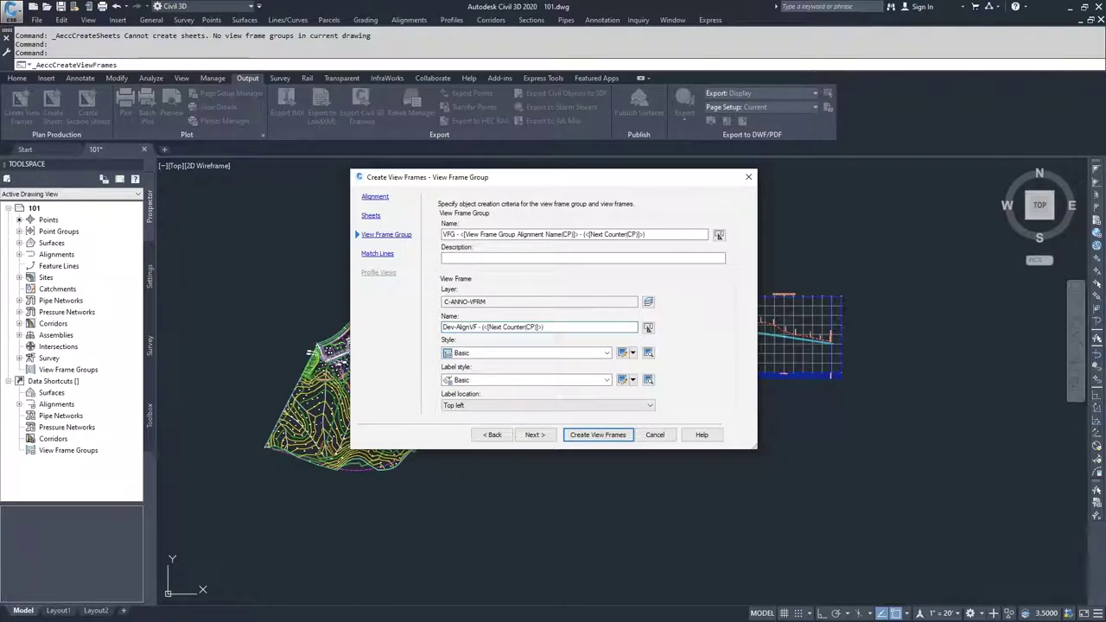
text( -)
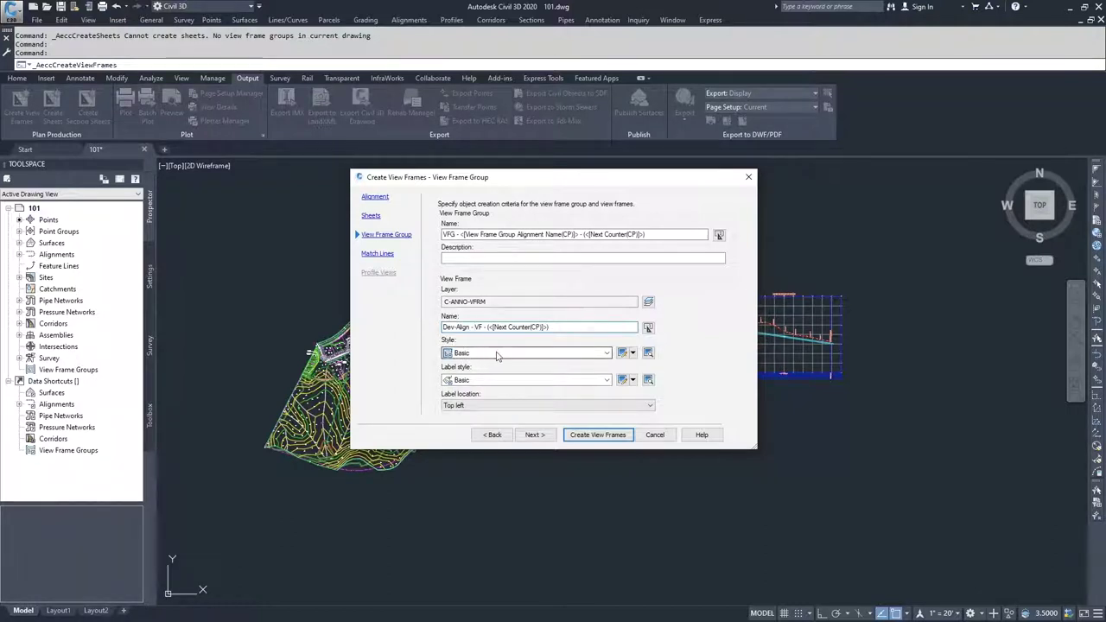
- Examine the Basic view frame style's display components, view direction and general information, leaving the style as it is
click(622, 354)
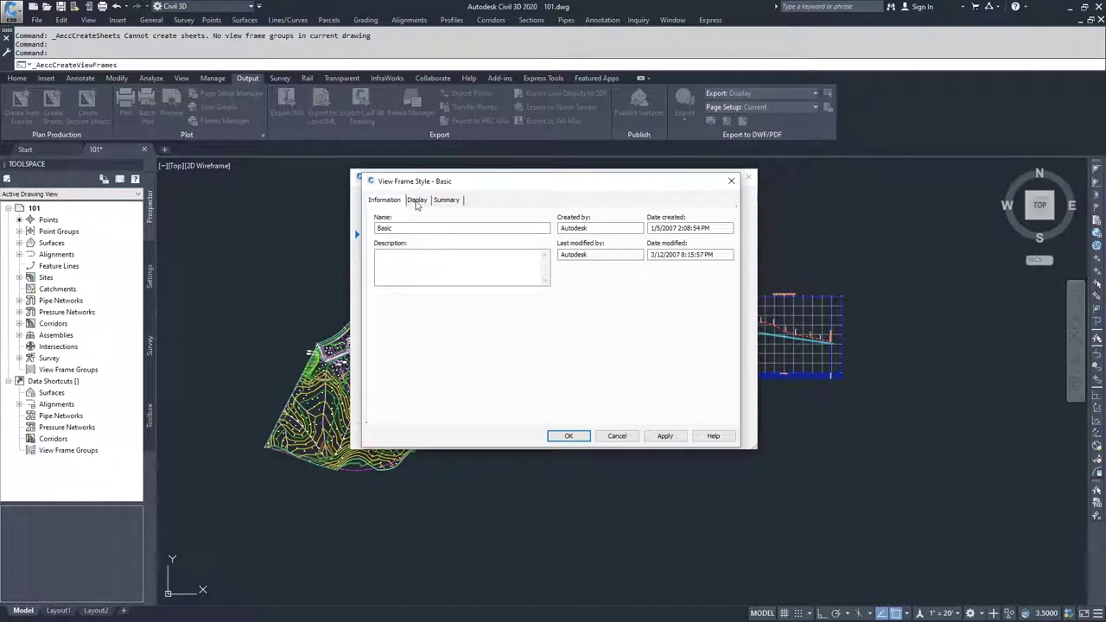
click(418, 203)
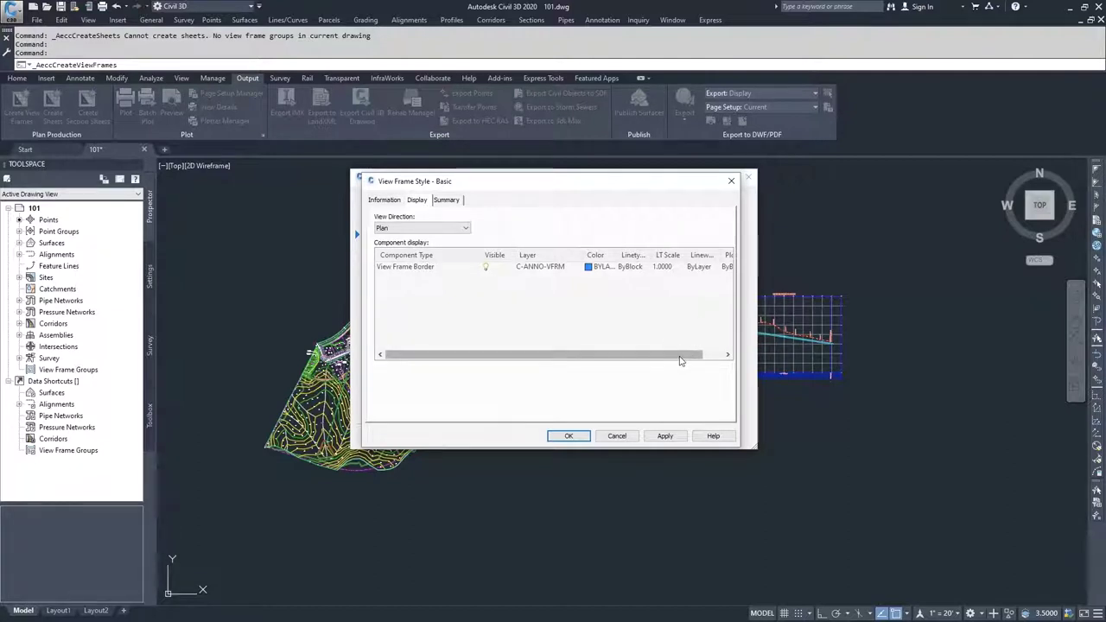
click(432, 228)
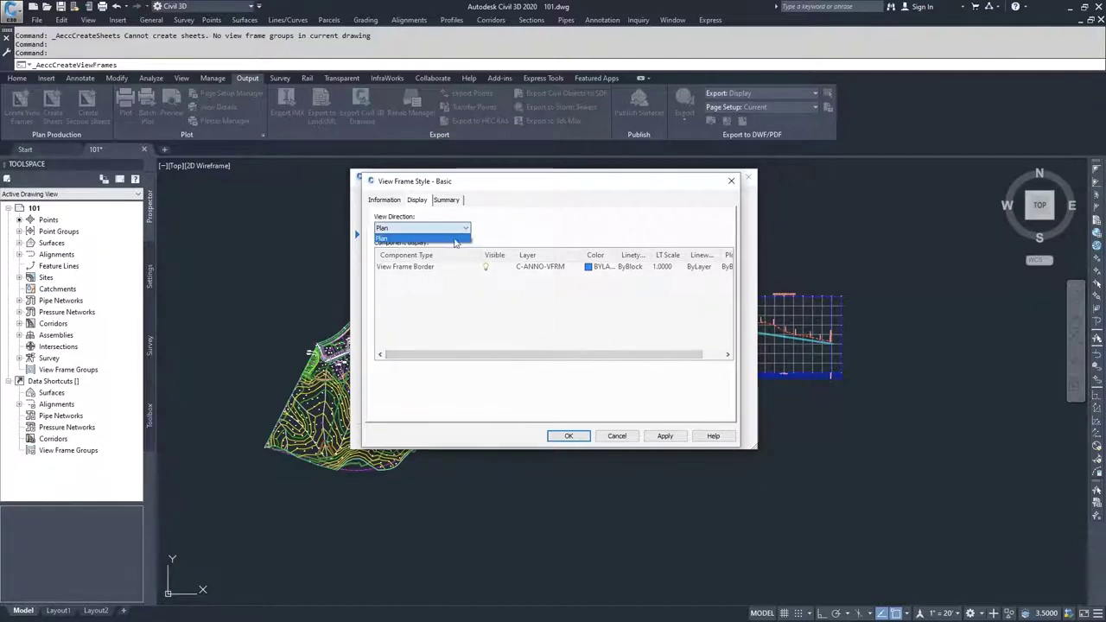
click(408, 238)
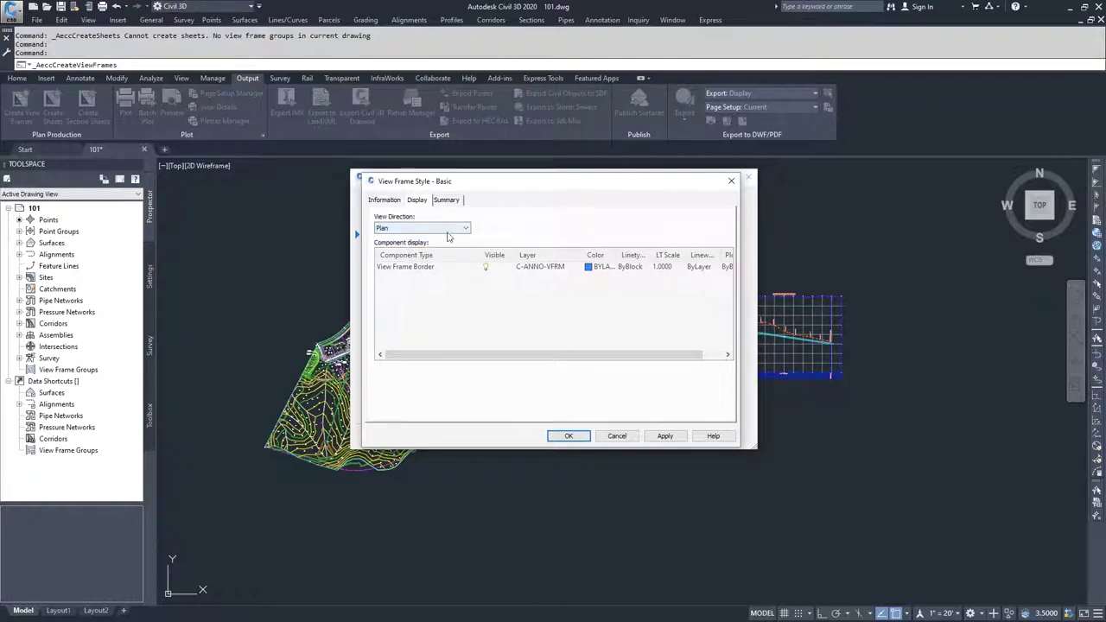
click(388, 201)
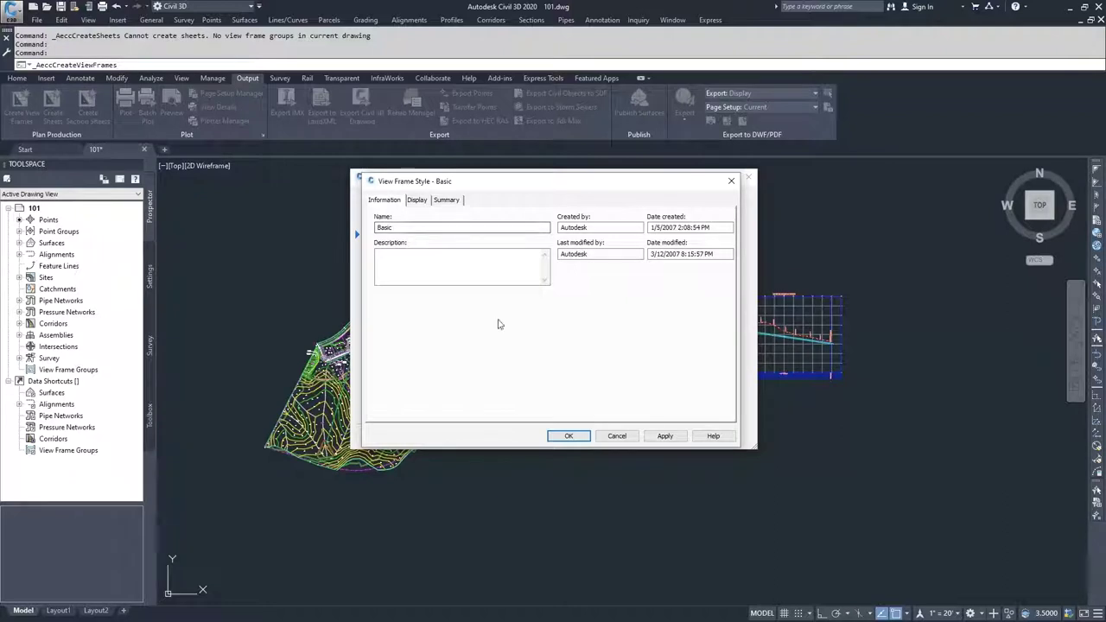
click(662, 435)
click(612, 436)
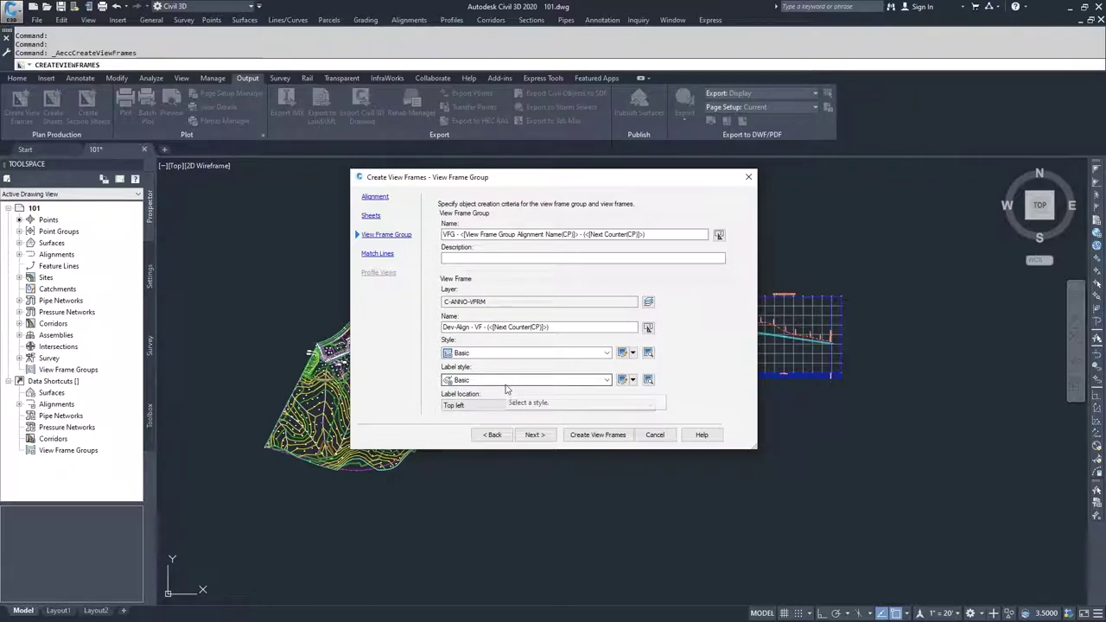
- Examine the Basic view frame label style's text layout and preview the label at the frame corner, without changing the style
click(622, 379)
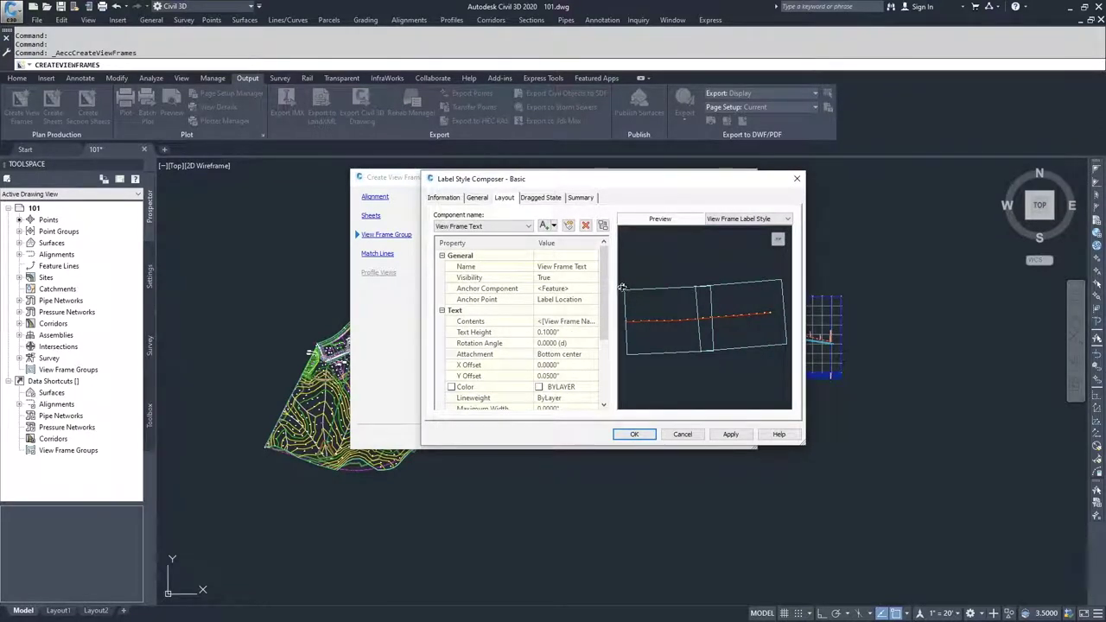
scroll(624, 290, up, 5)
scroll(684, 297, up, 4)
scroll(663, 320, down, 3)
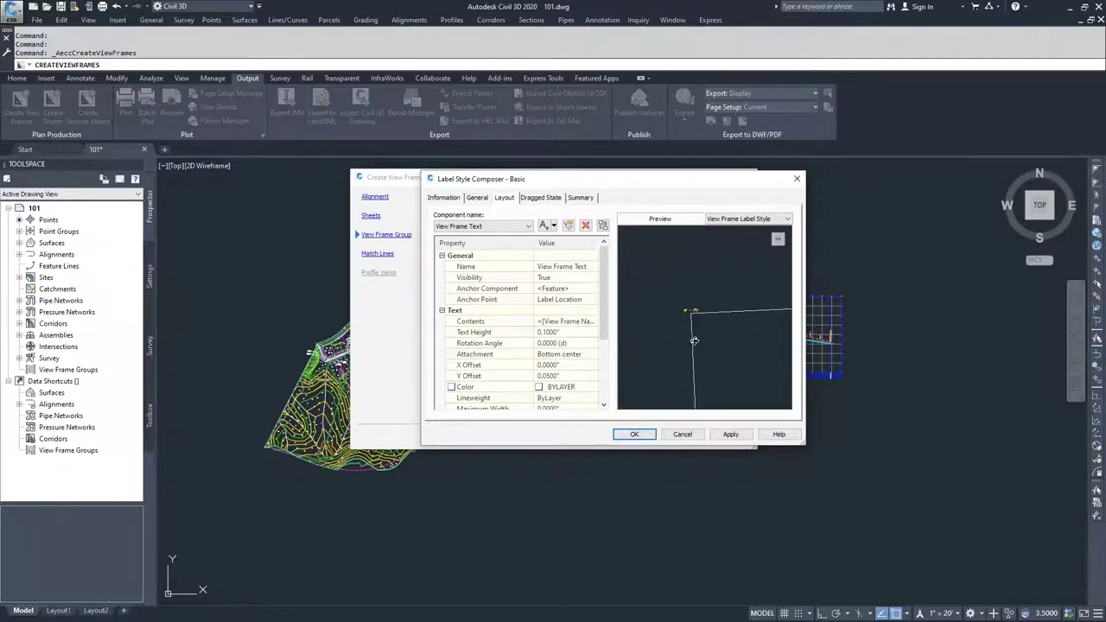
scroll(674, 318, up, 2)
middle_drag(674, 318, 766, 352)
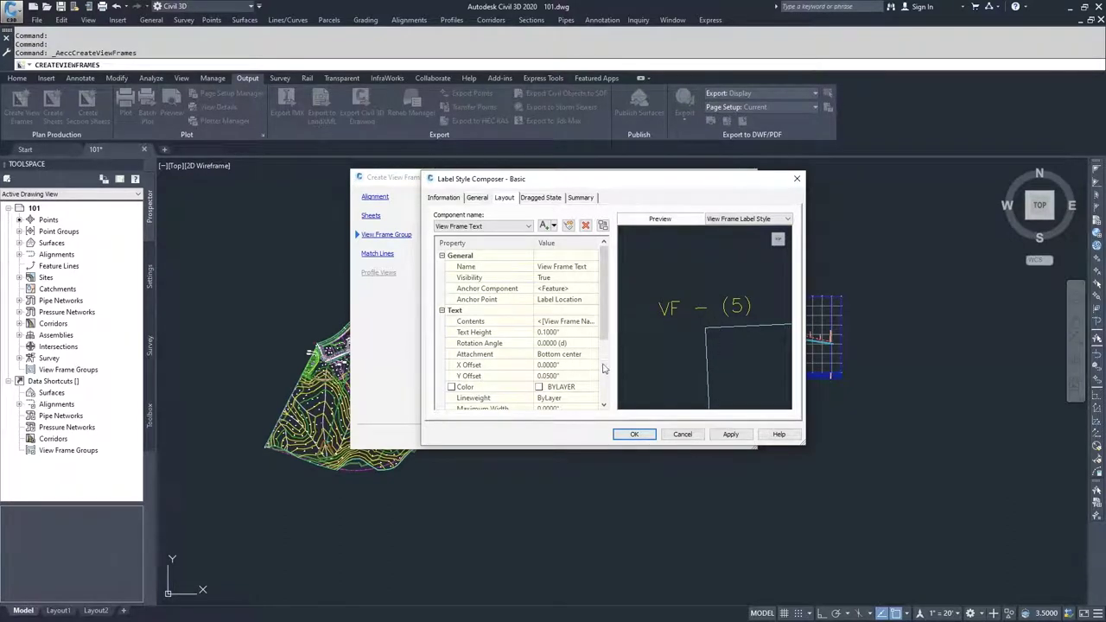
click(695, 435)
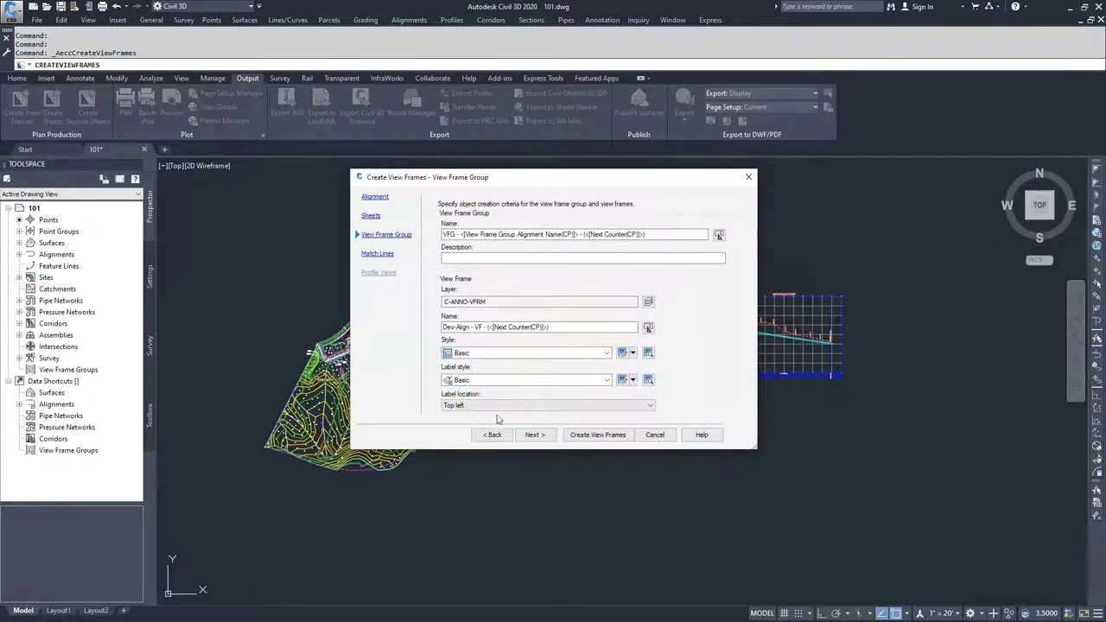
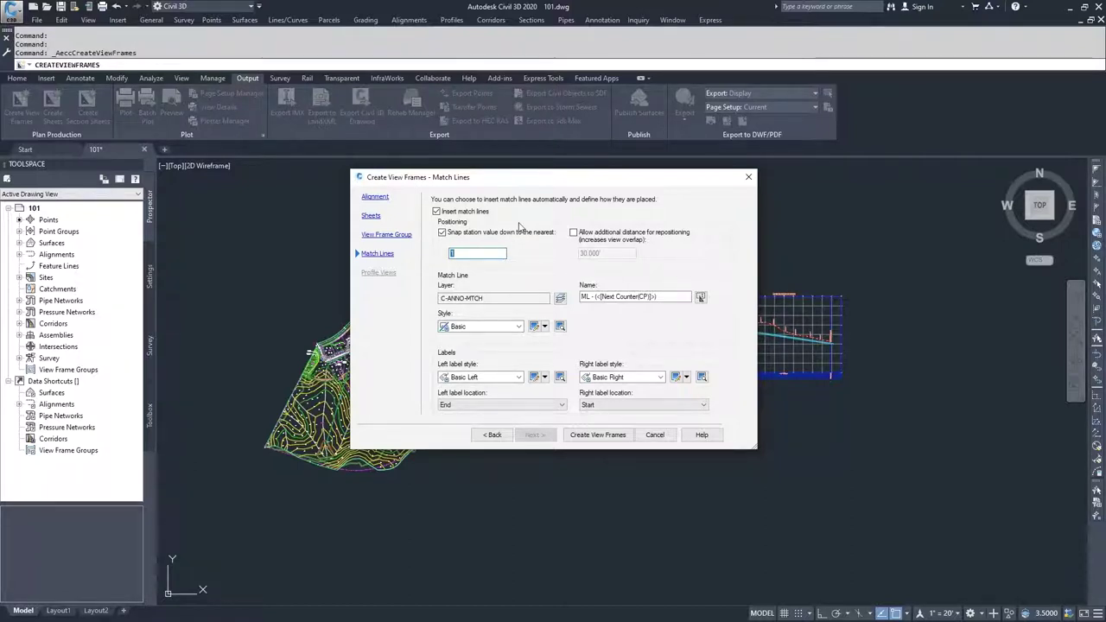
- Keep automatic match line insertion enabled and prefix the match line name template with "Dev-", ahead of ML and the counter
click(436, 211)
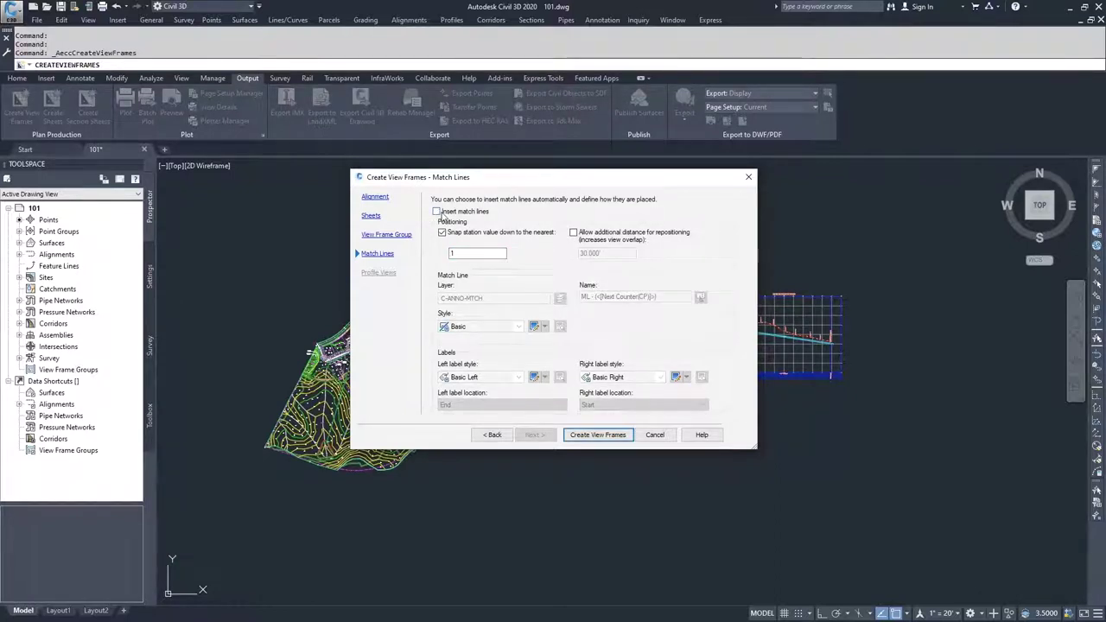
click(437, 212)
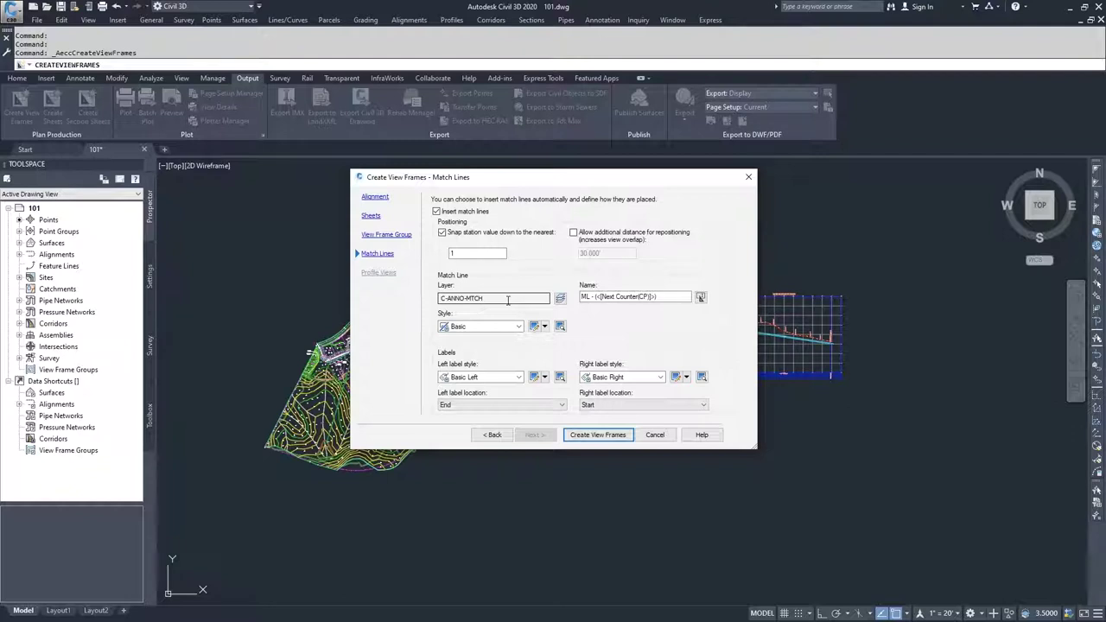
click(591, 299)
key(Delete)
key(Delete)
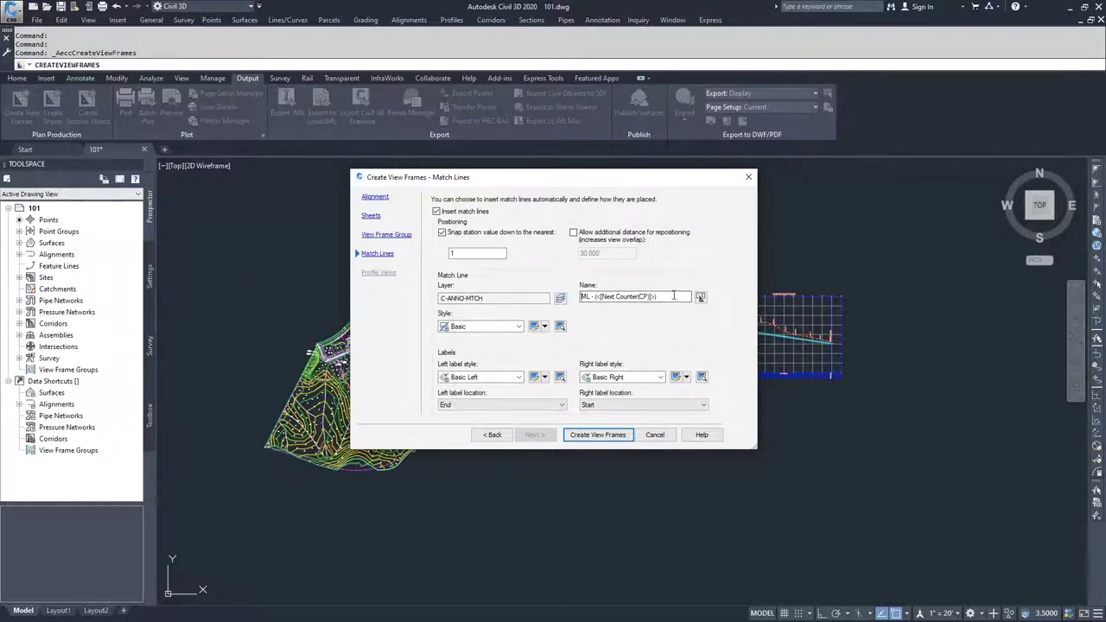
text(Dev-)
- Examine the Basic match line style's general information, display components and view direction, leaving the style as it is
click(520, 329)
click(544, 327)
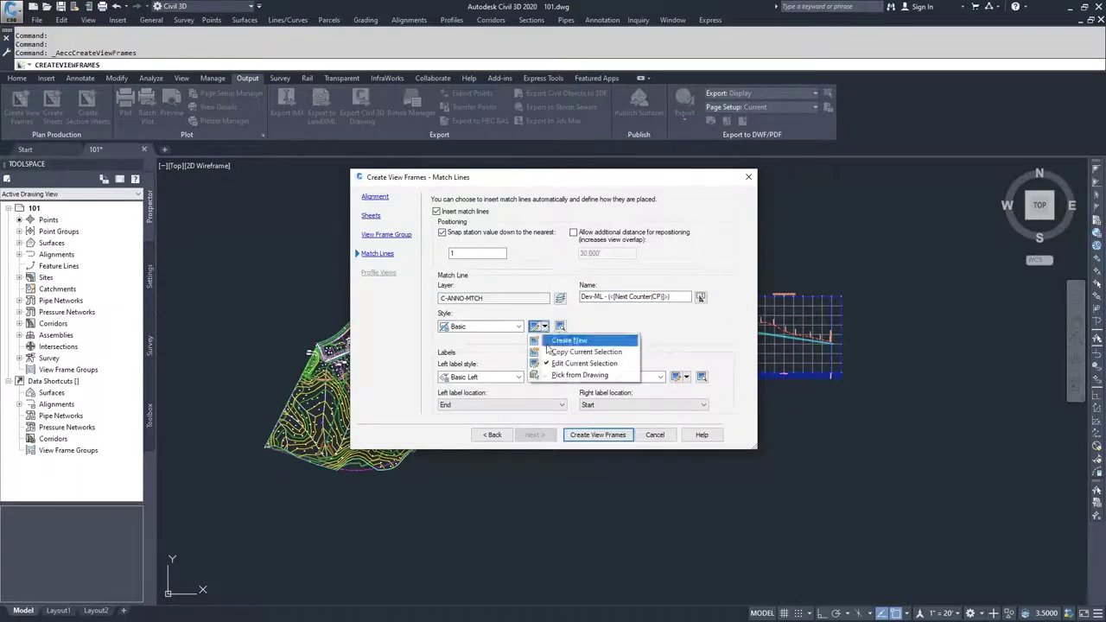
click(560, 364)
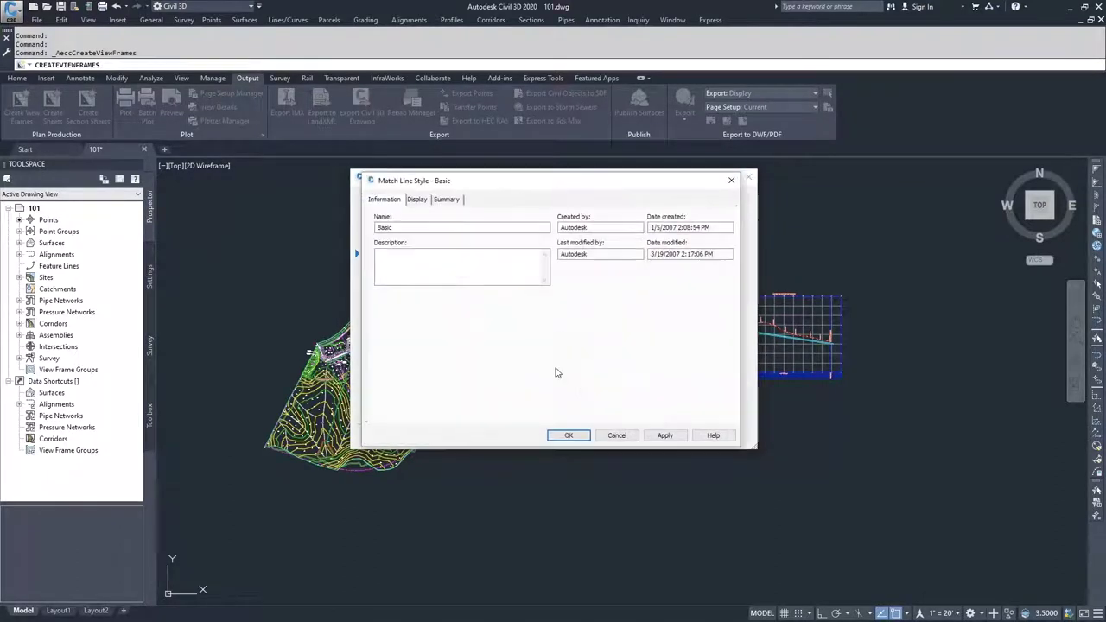
click(419, 200)
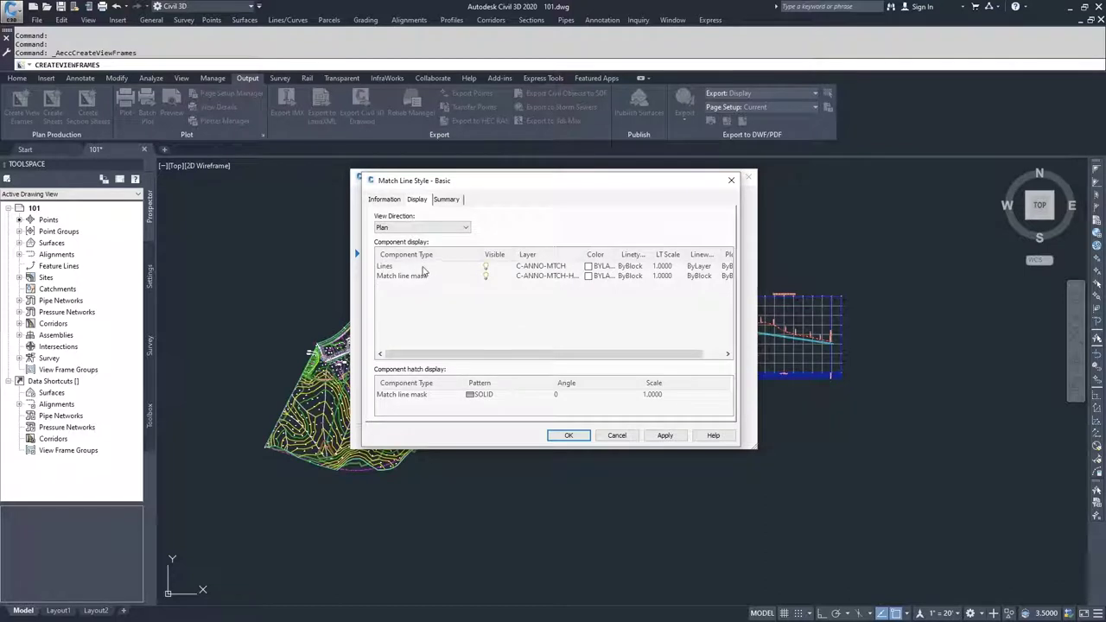
click(441, 228)
click(435, 242)
click(584, 437)
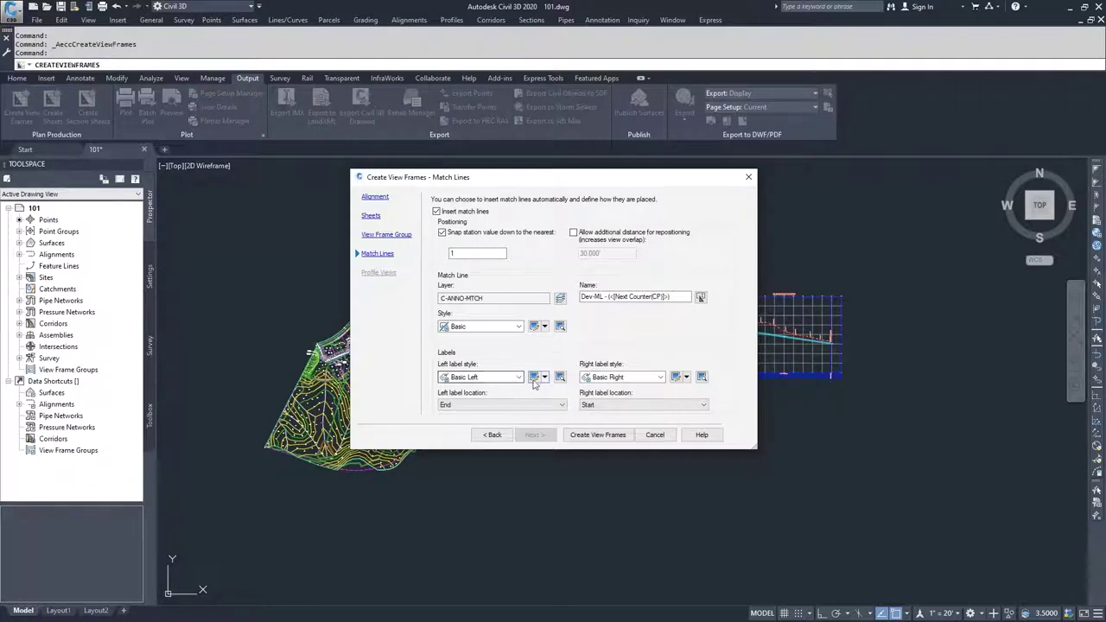
- Examine the Basic Left match line label style's layout and text contents, and preview the Basic Right label style, without changing either
click(534, 378)
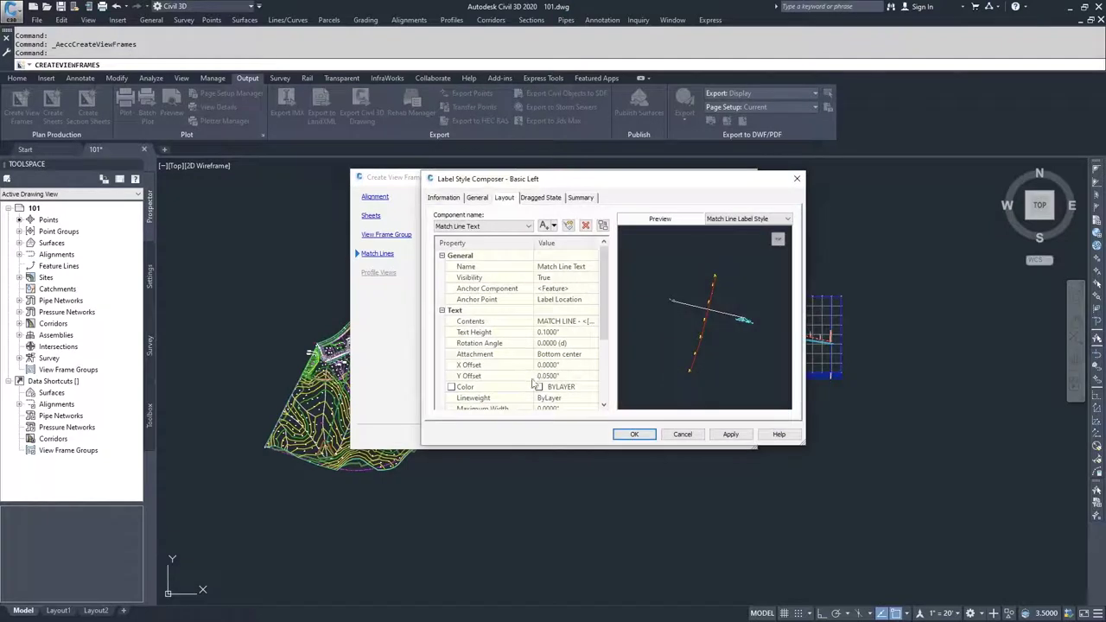
click(528, 226)
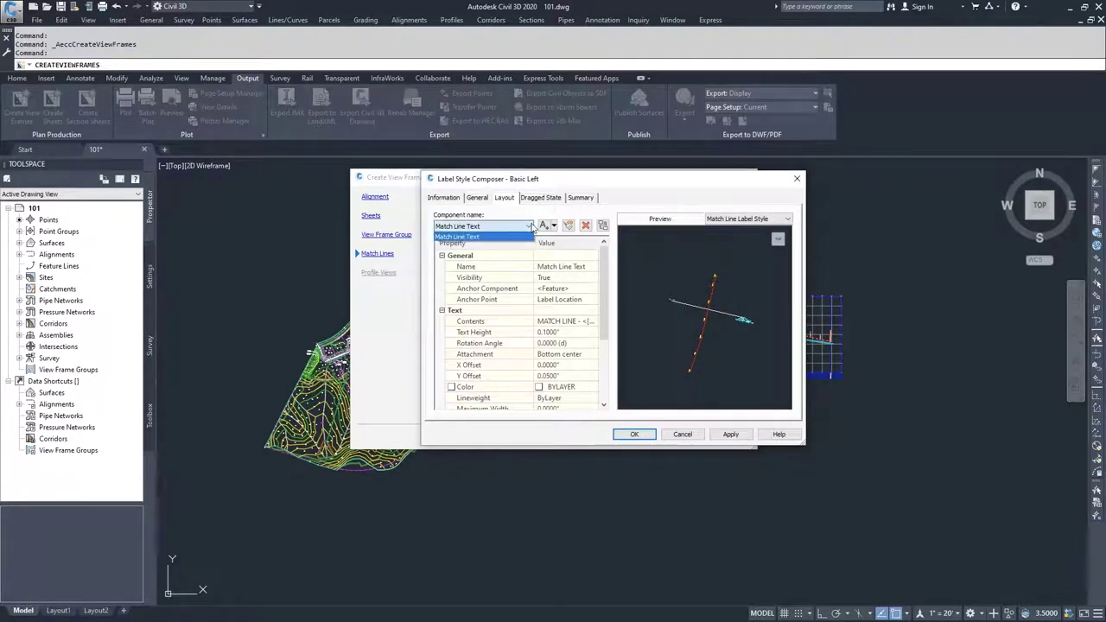
click(553, 325)
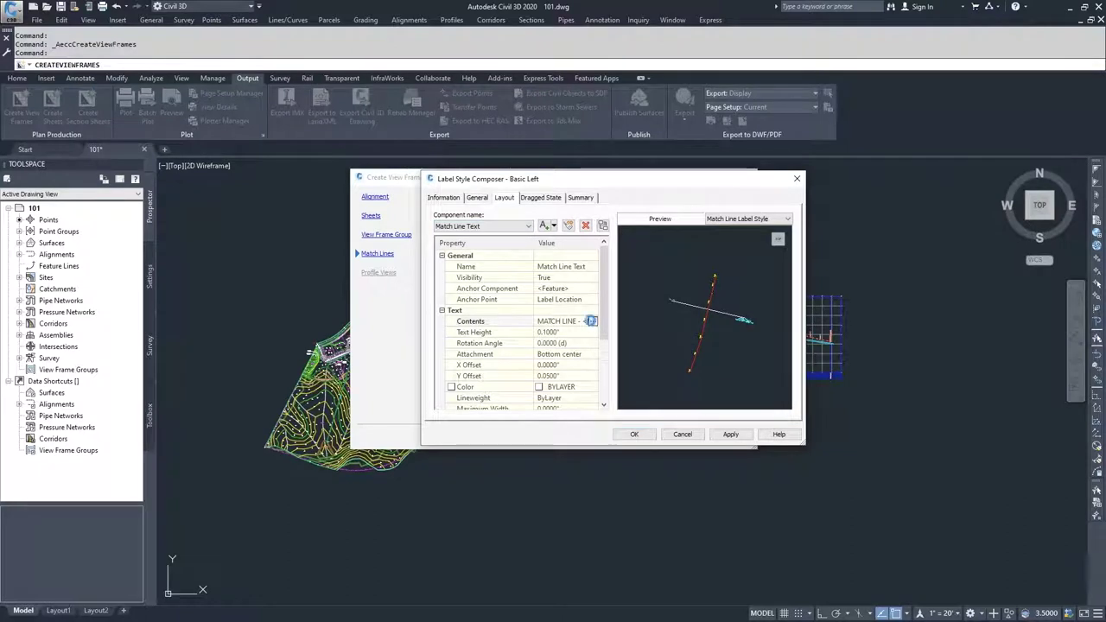
click(591, 321)
drag(847, 300, 706, 227)
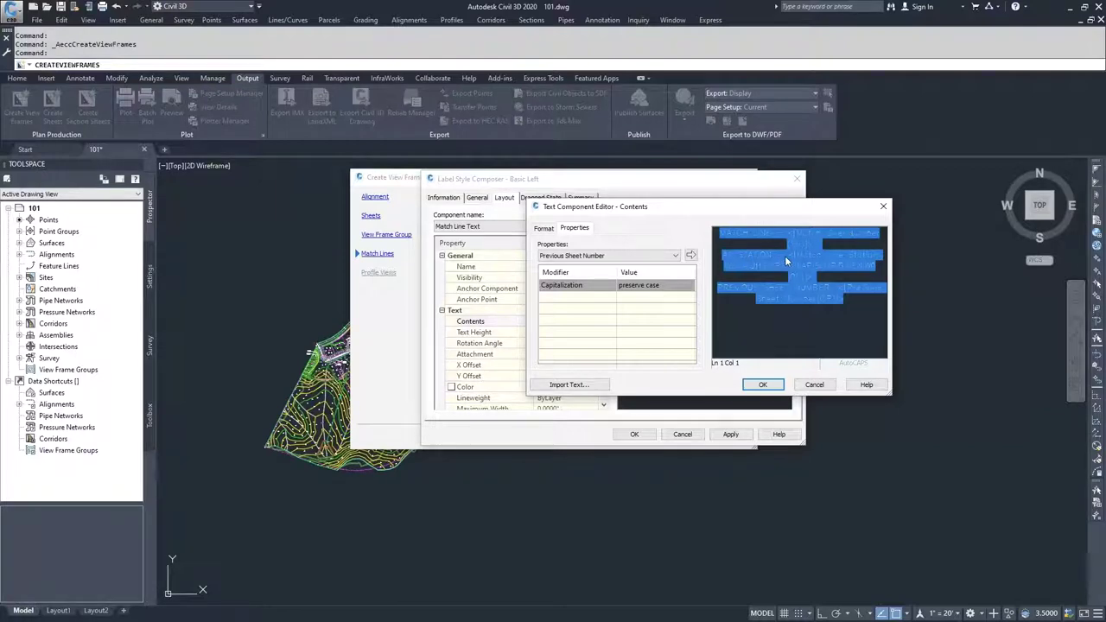
click(813, 386)
click(688, 440)
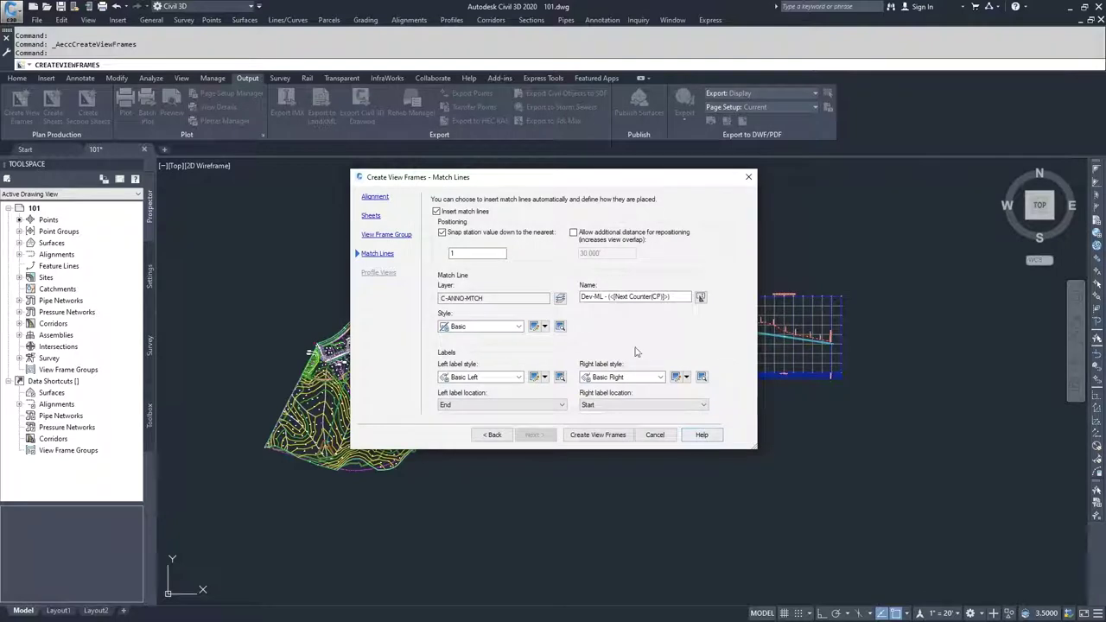
click(675, 376)
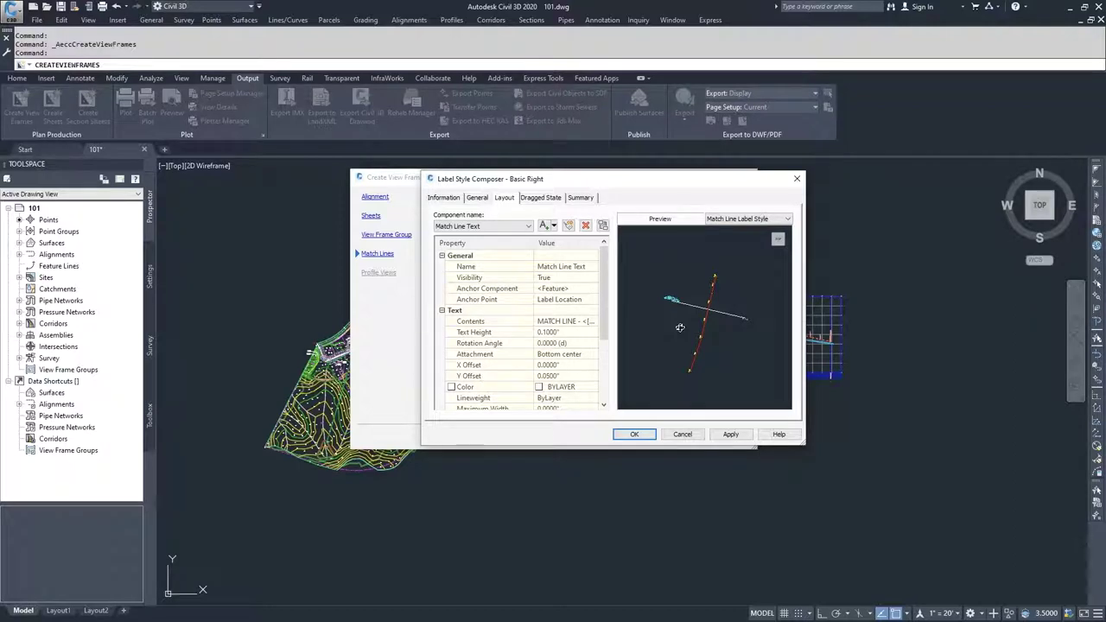
click(683, 435)
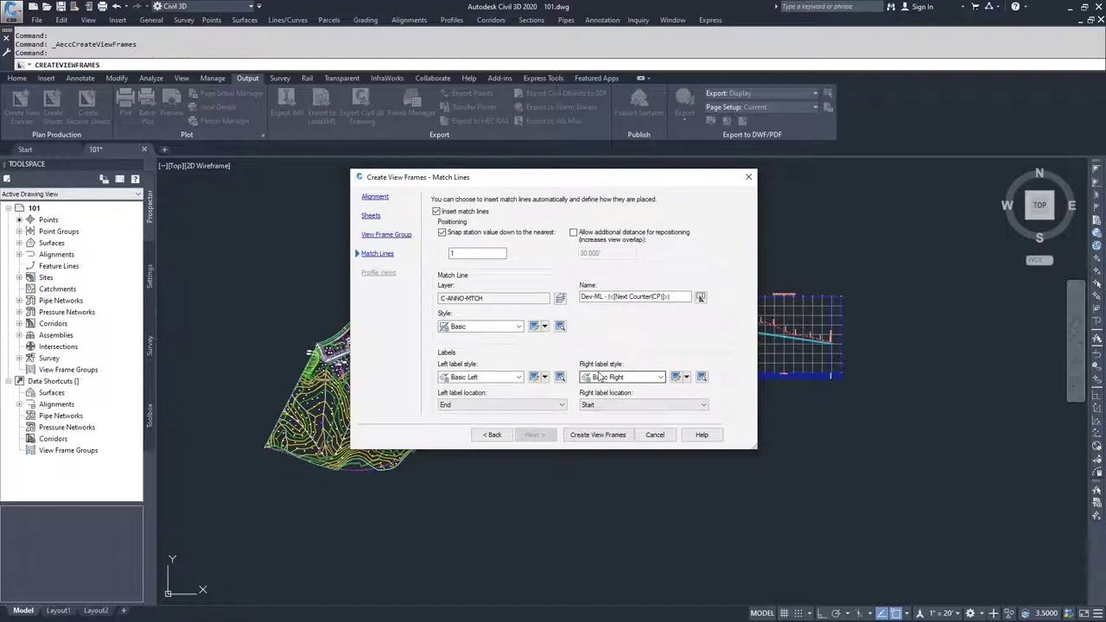
- Create the view frames with their match line and inspect the frame outlines and corner labels in the drawing
click(597, 435)
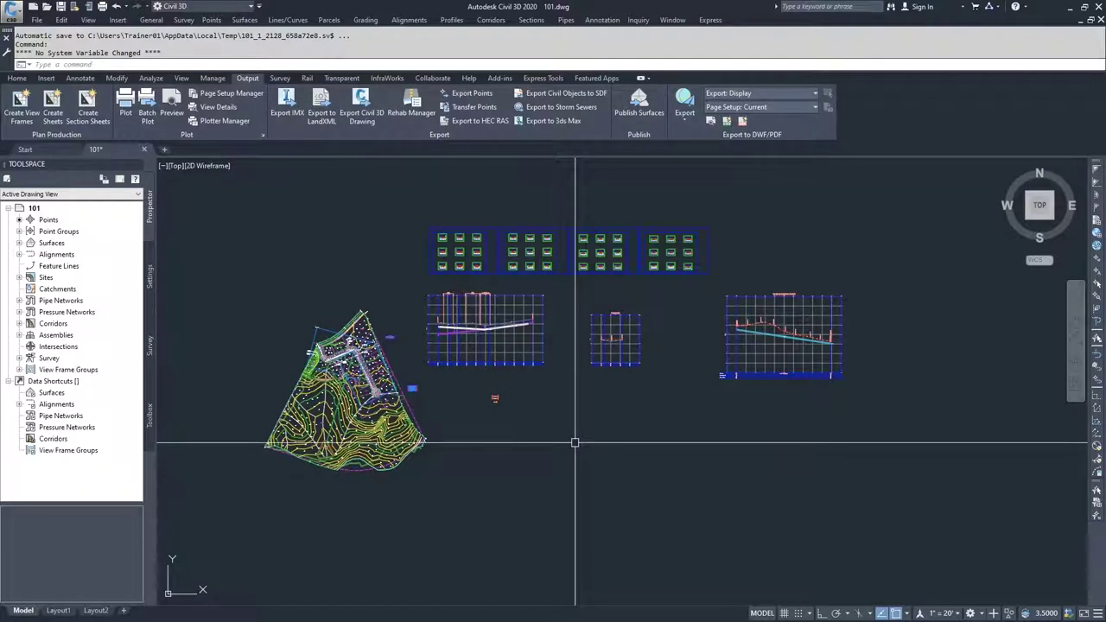
scroll(355, 351, up, 4)
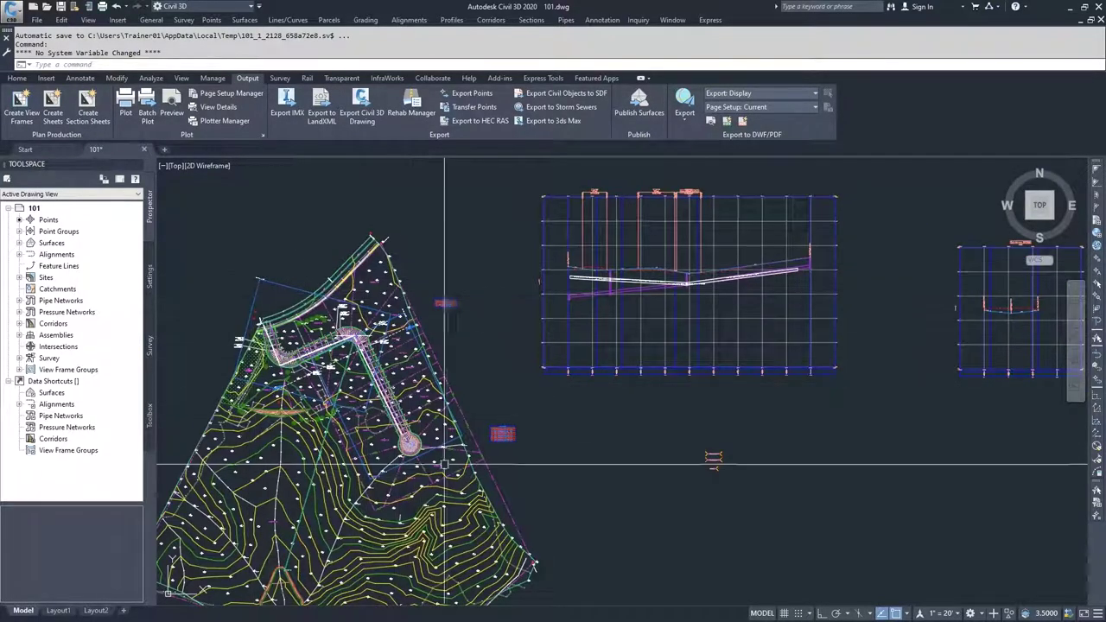
click(386, 327)
key(Escape)
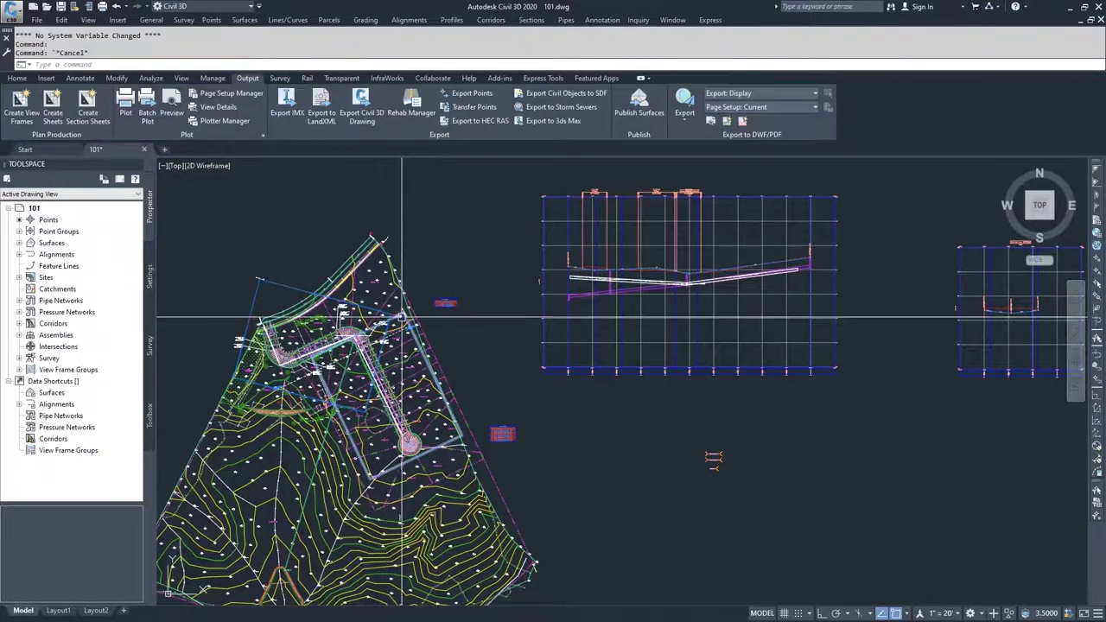
click(402, 318)
scroll(291, 289, up, 10)
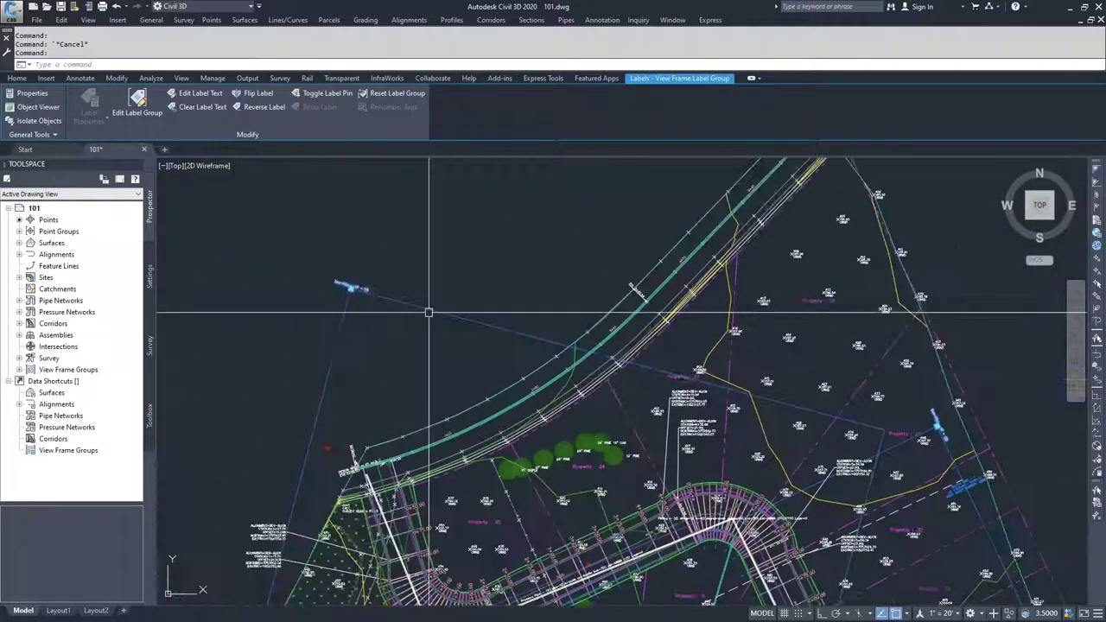
key(Escape)
scroll(400, 338, down, 8)
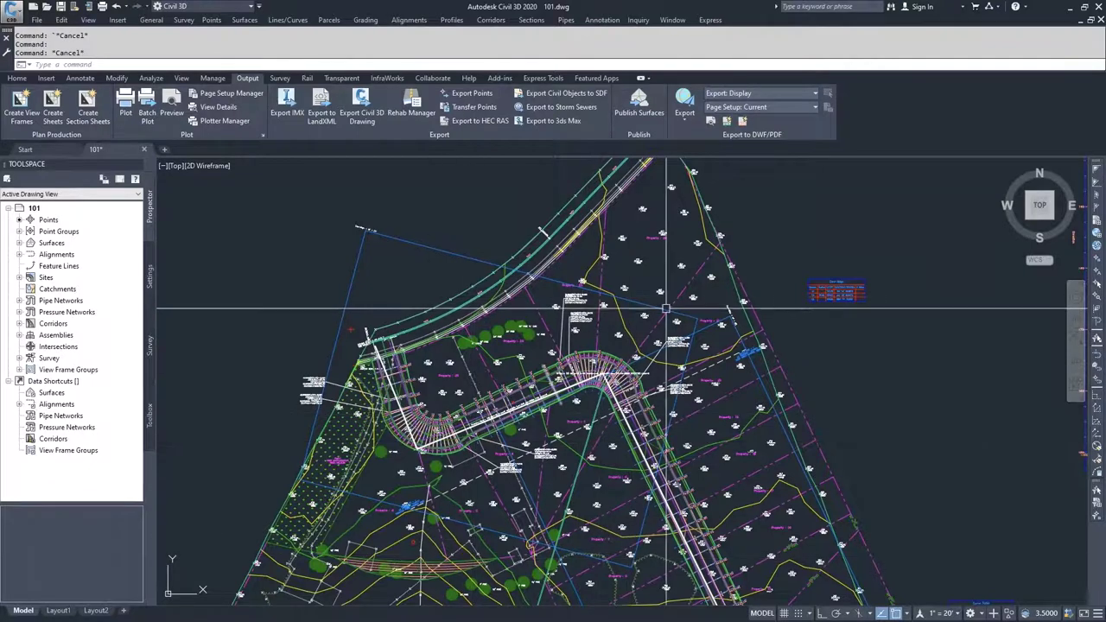
- Select the match line between the two view frames and examine the match line labels at both of its ends
click(728, 358)
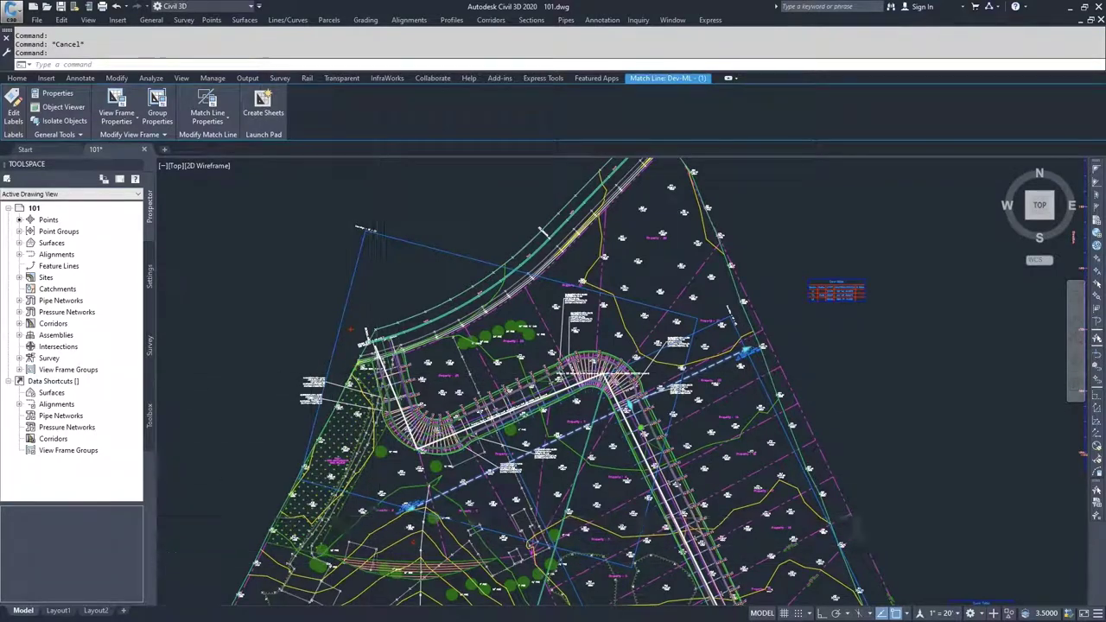
scroll(467, 486, up, 10)
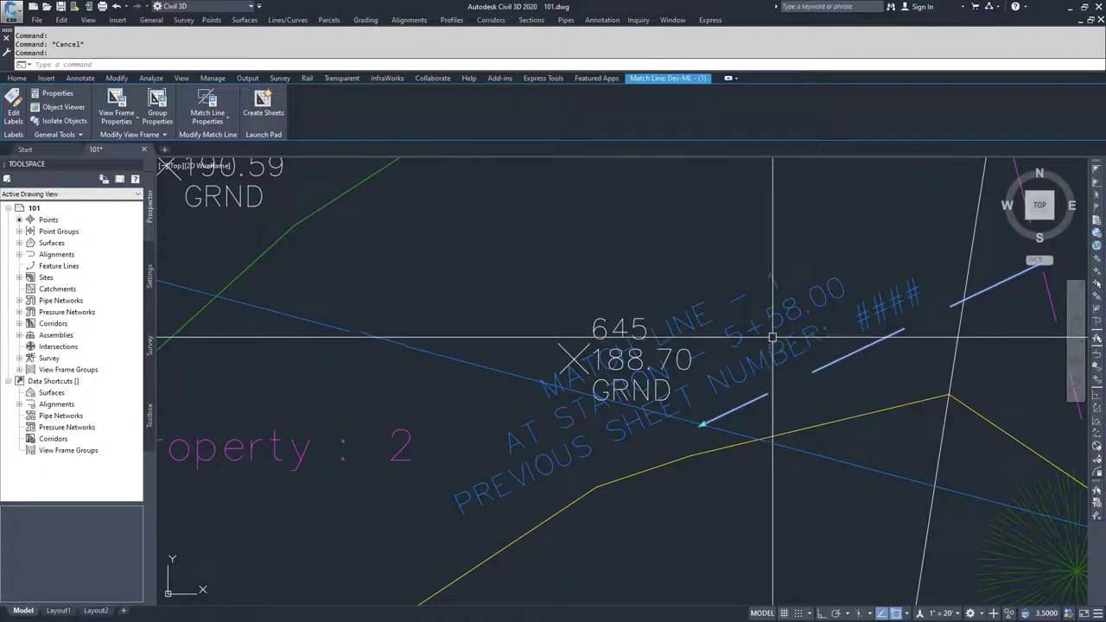
scroll(803, 318, down, 4)
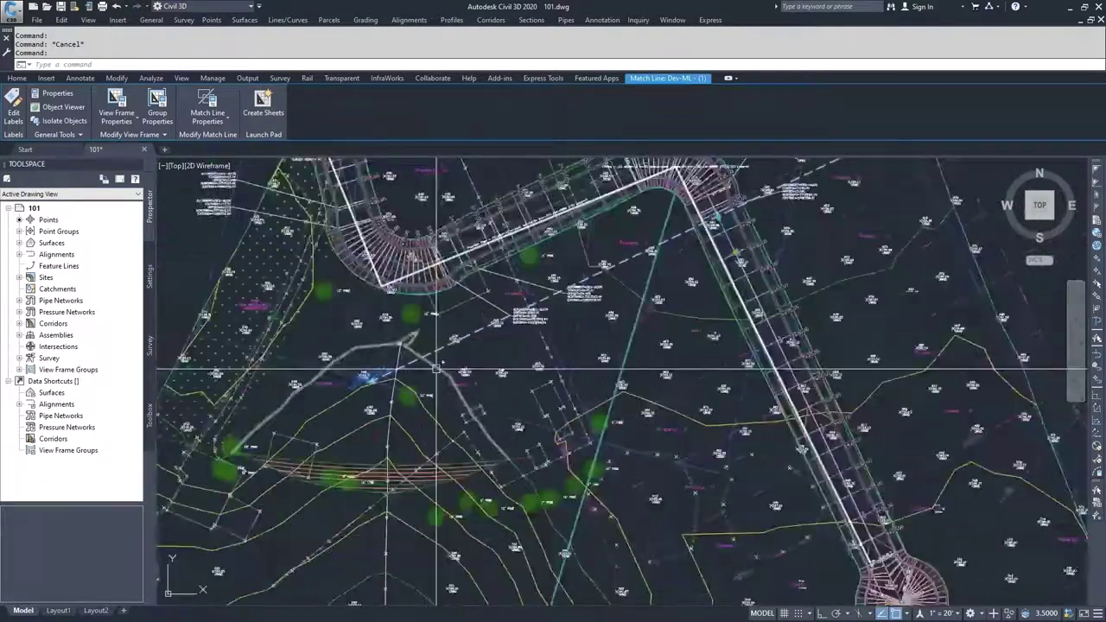
scroll(752, 285, up, 4)
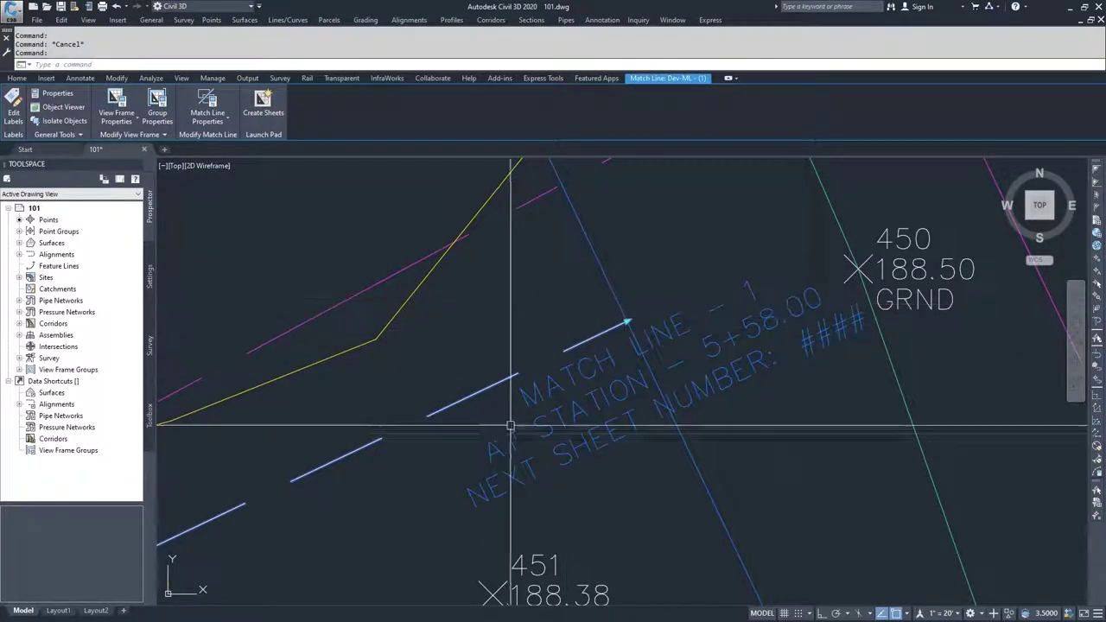
scroll(679, 366, down, 4)
scroll(679, 367, down, 5)
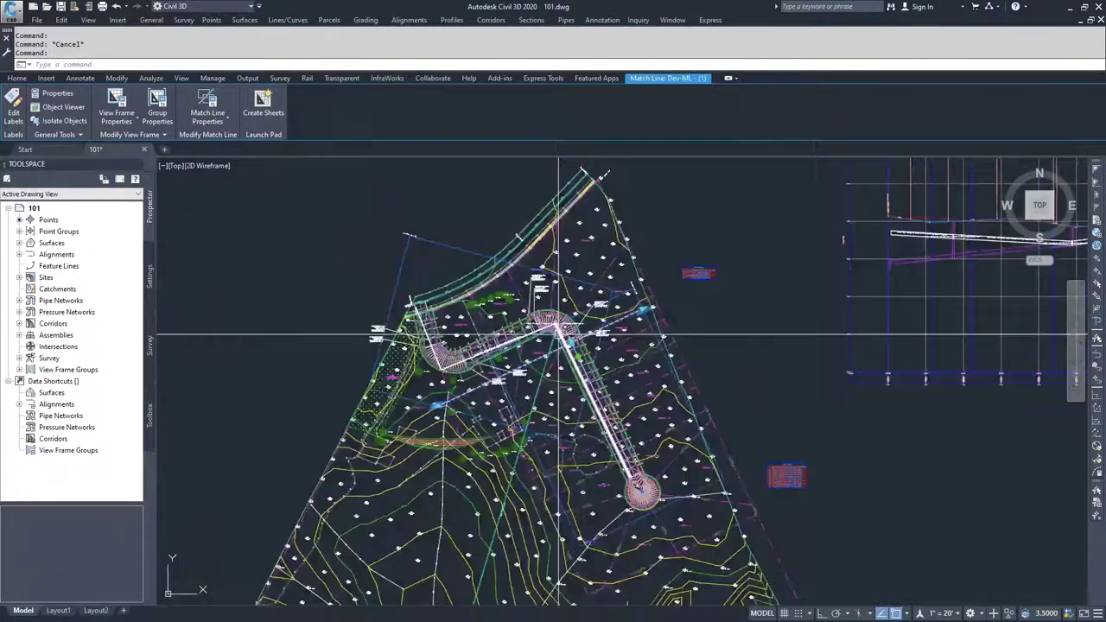
key(Escape)
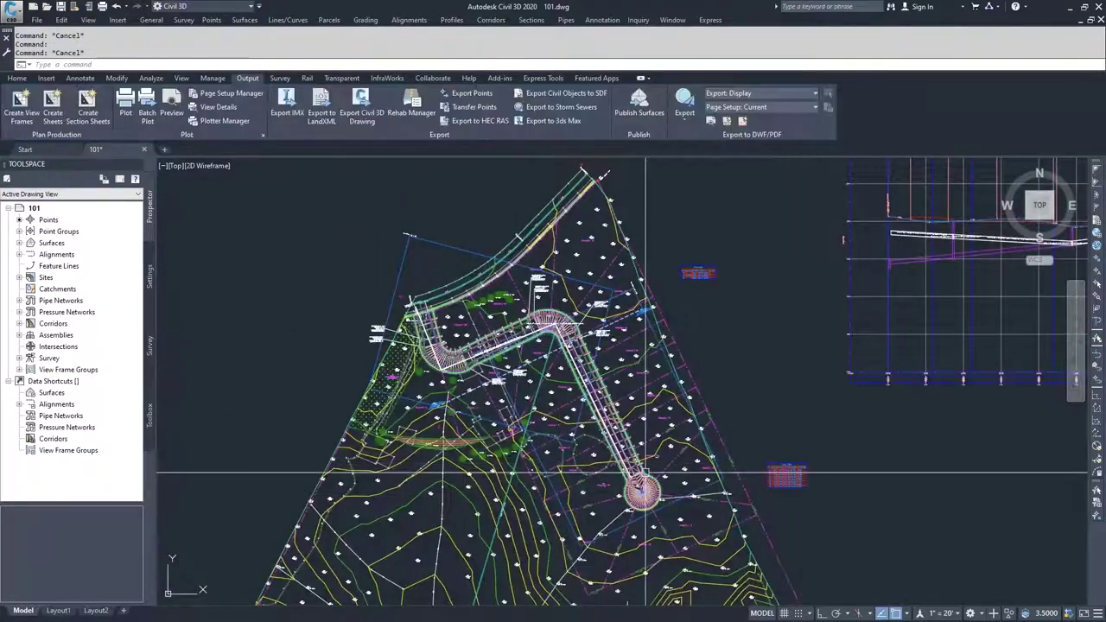